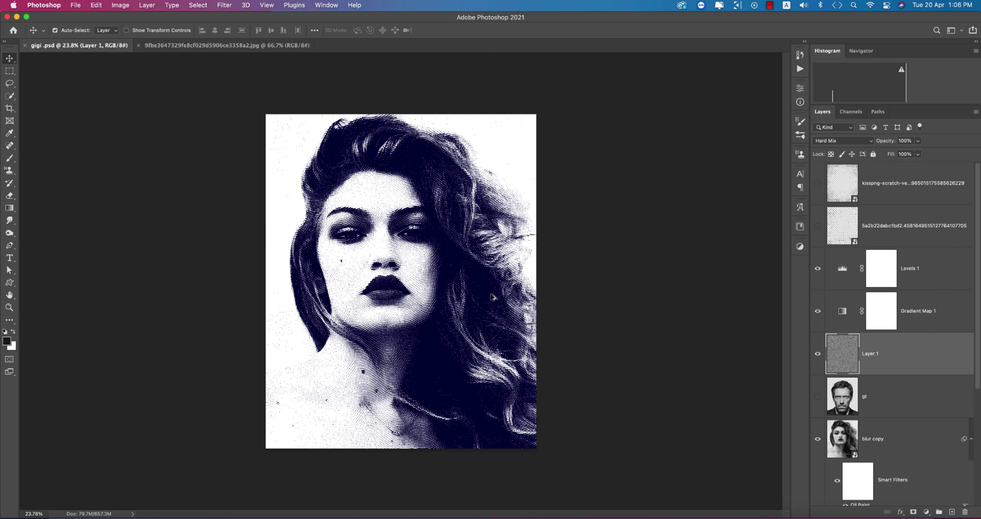
- Compare the finished dark-blue engraved portrait in gigi.psd with the original color photo
{"action": "scroll", "coordinate": [491, 294], "scroll_direction": "up", "scroll_amount": 3}
{"action": "left_click", "coordinate": [281, 47]}
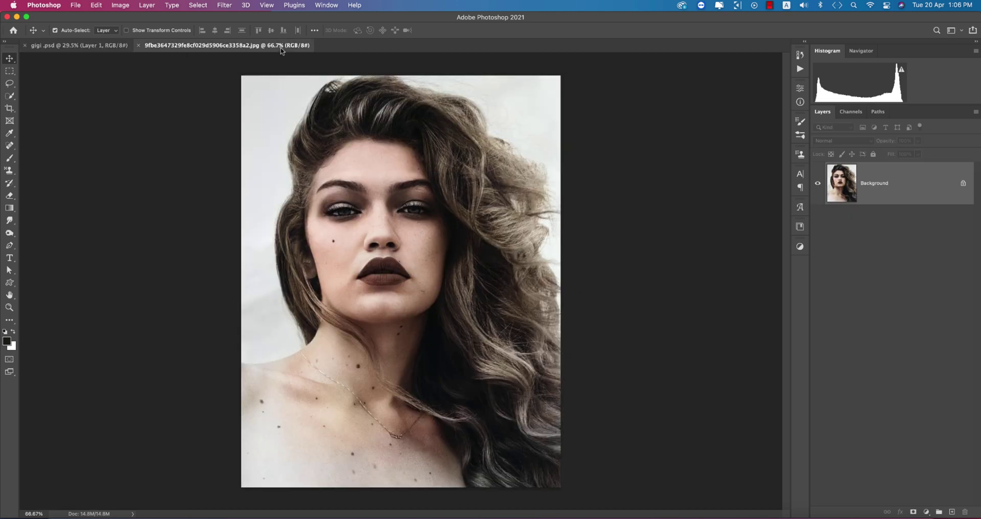
{"action": "left_click", "coordinate": [109, 47]}
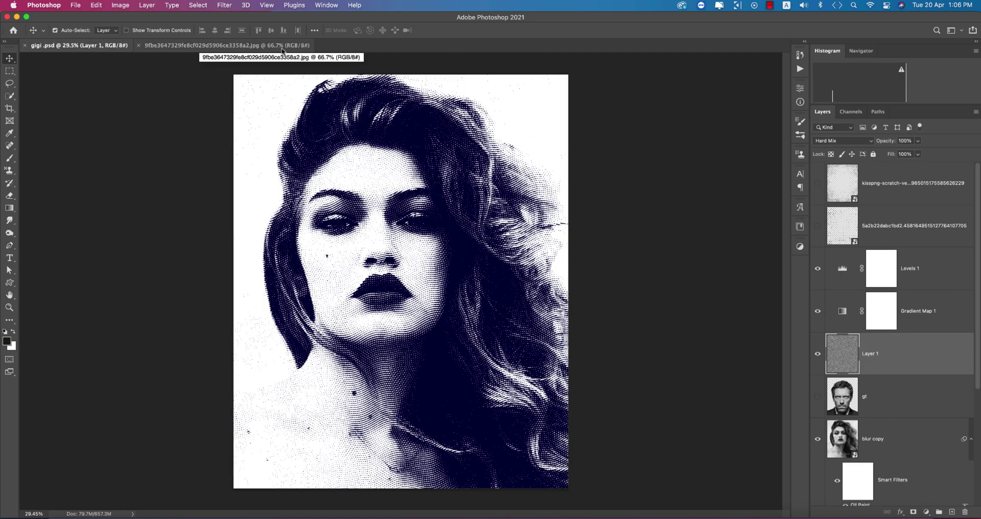
{"action": "left_click", "coordinate": [309, 51]}
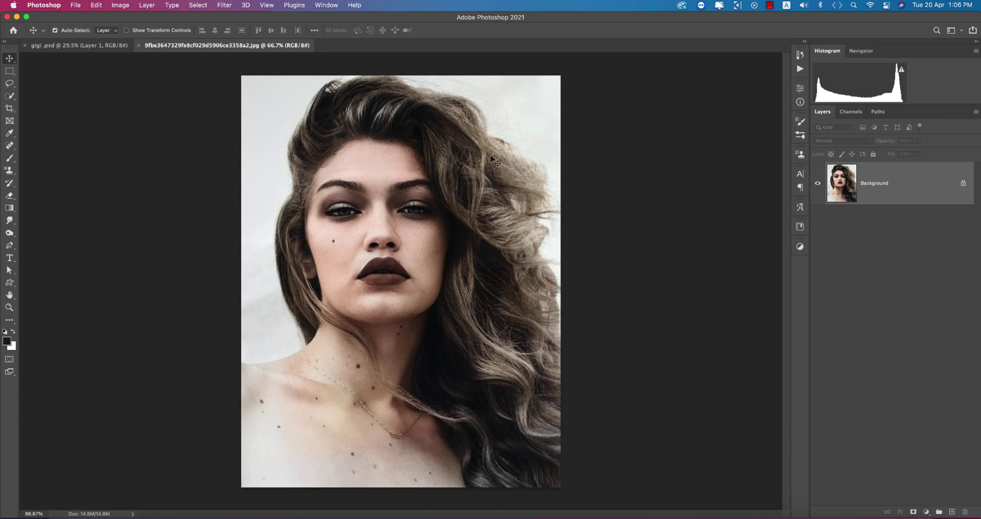
- Create a new 10 x 10 pixel document at 300 pixels/inch in 8 bit Grayscale color mode
{"action": "left_click", "coordinate": [86, 6]}
{"action": "left_click", "coordinate": [89, 17]}
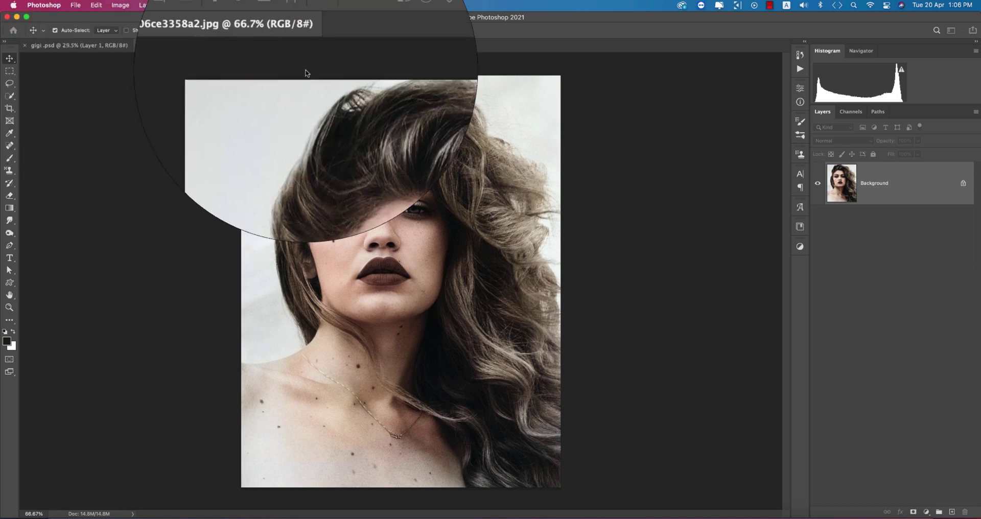
{"action": "left_click", "coordinate": [584, 200]}
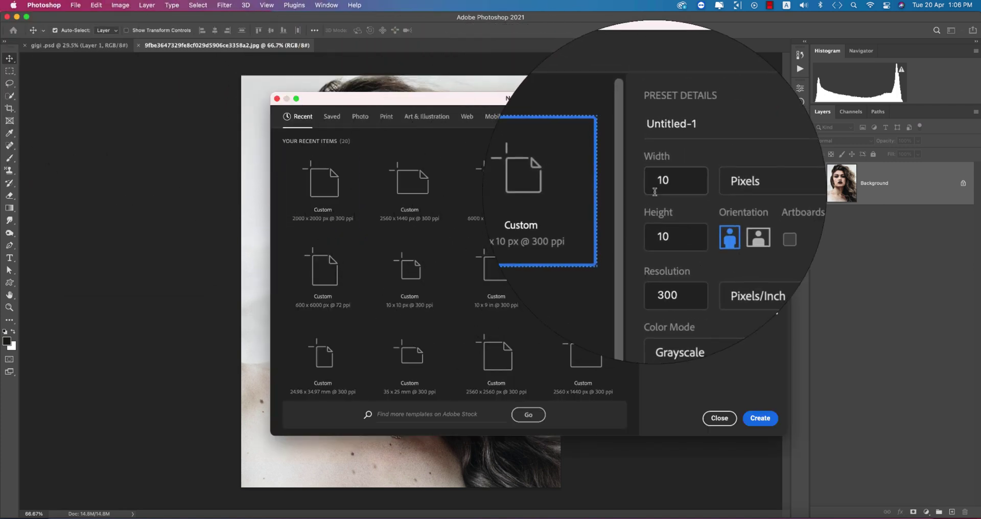
{"action": "left_click", "coordinate": [668, 214]}
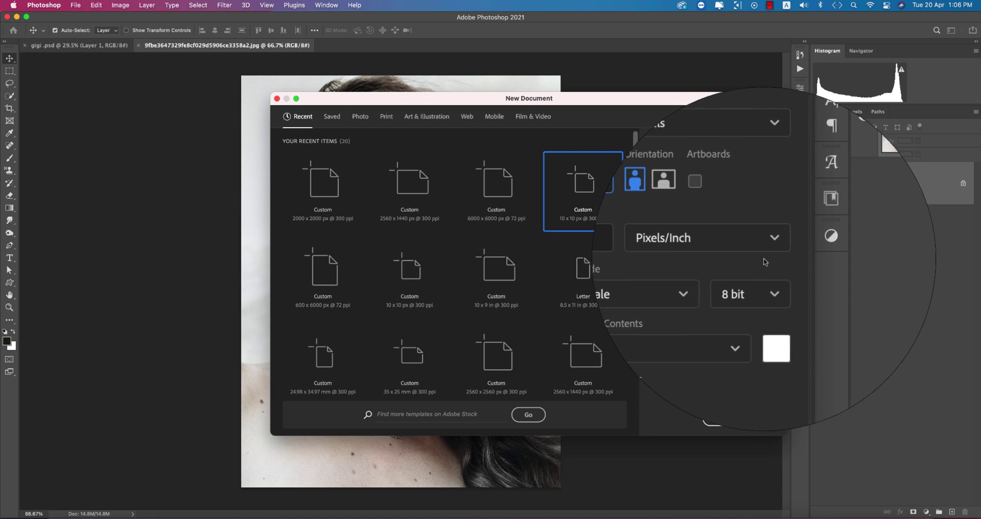
{"action": "left_click", "coordinate": [768, 254]}
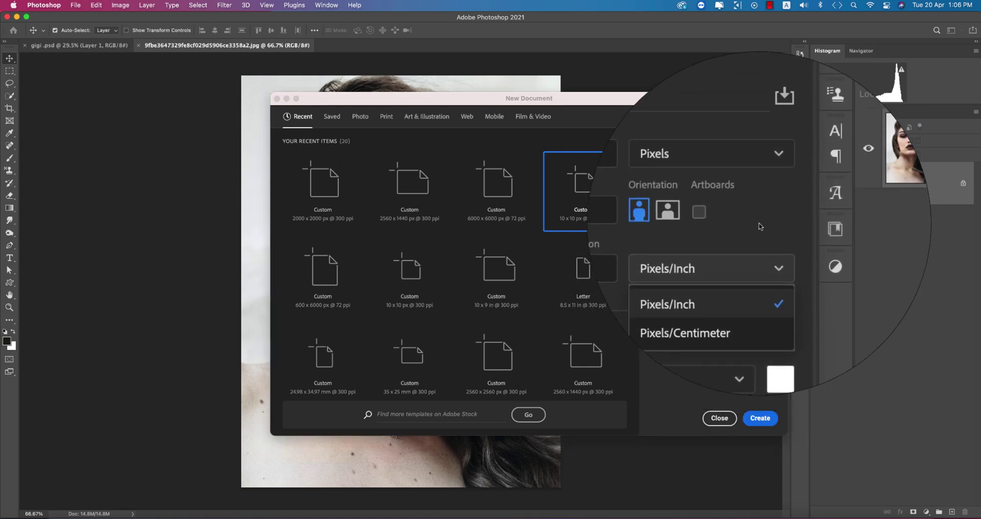
{"action": "left_click", "coordinate": [692, 265]}
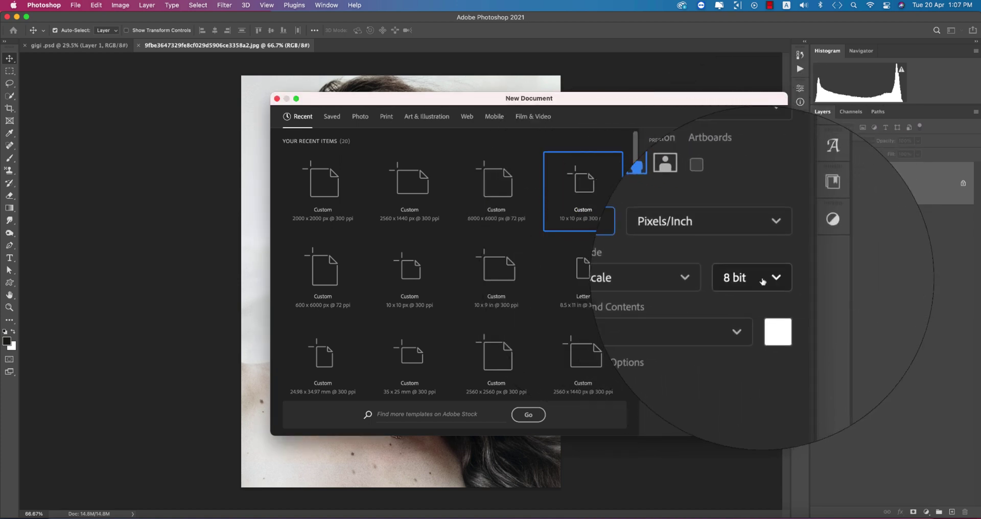
{"action": "left_click", "coordinate": [760, 281]}
{"action": "left_click", "coordinate": [750, 297]}
{"action": "left_click", "coordinate": [721, 279]}
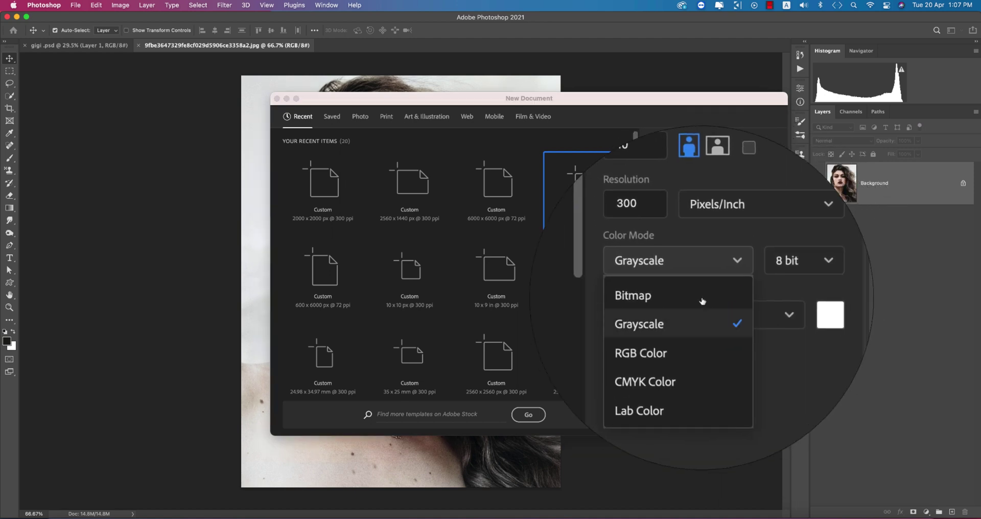
{"action": "left_click", "coordinate": [698, 316]}
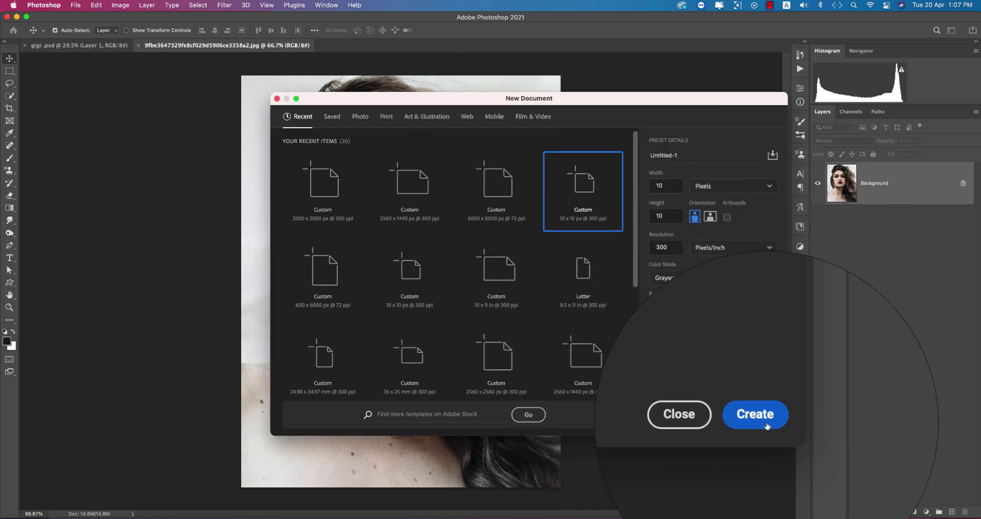
{"action": "left_click", "coordinate": [765, 422]}
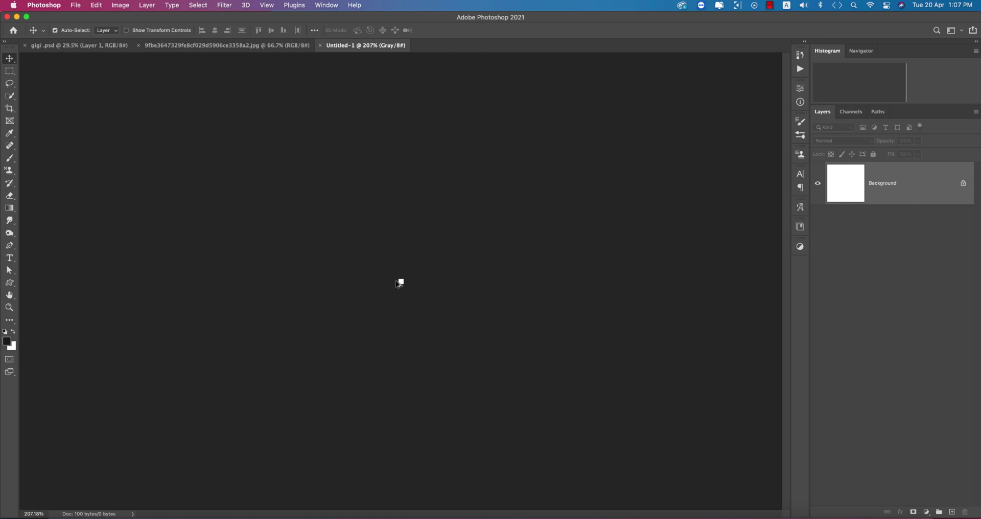
- Select the upper half of the white canvas with the Rectangular Marquee, invert it to black and deselect
{"action": "scroll", "coordinate": [399, 288], "scroll_direction": "up", "scroll_amount": 10}
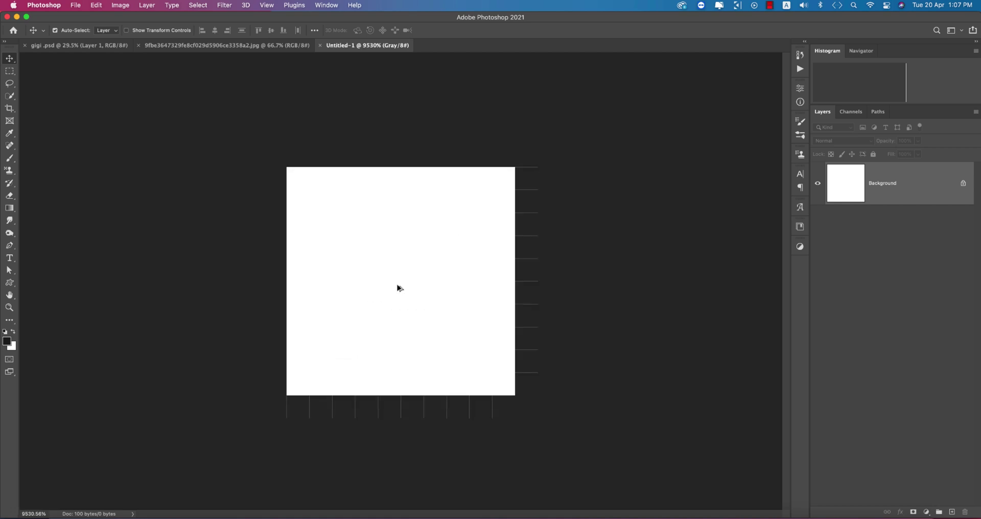
{"action": "scroll", "coordinate": [399, 288], "scroll_direction": "up", "scroll_amount": 2}
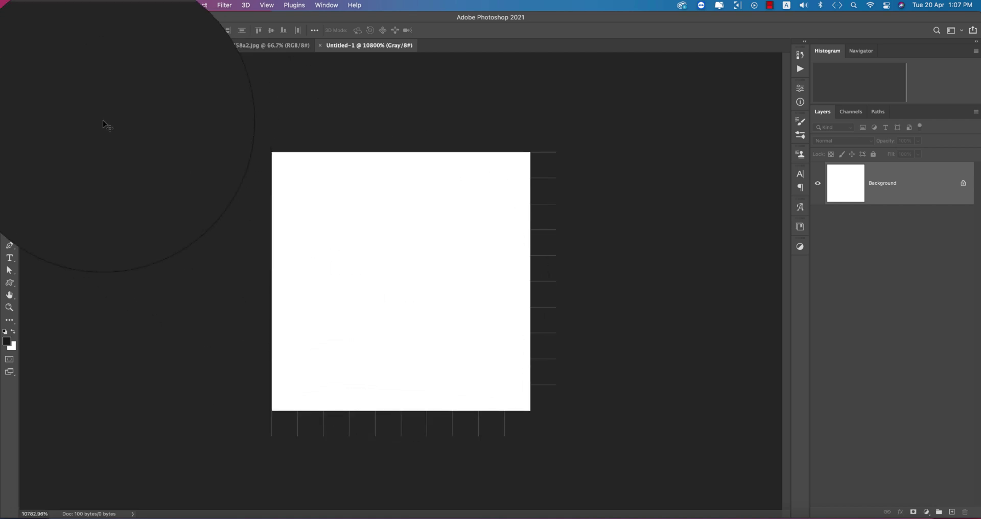
{"action": "left_click", "coordinate": [9, 71]}
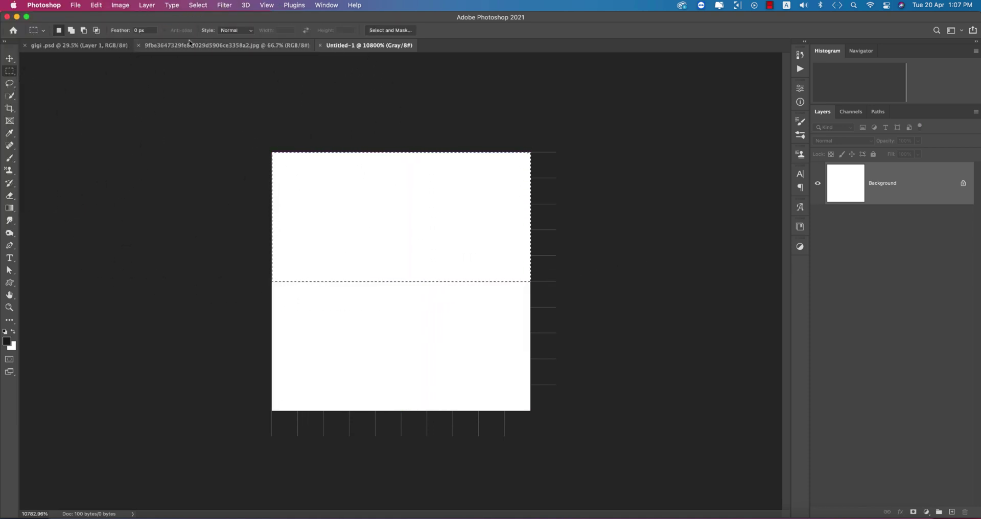
{"action": "left_click", "coordinate": [121, 6]}
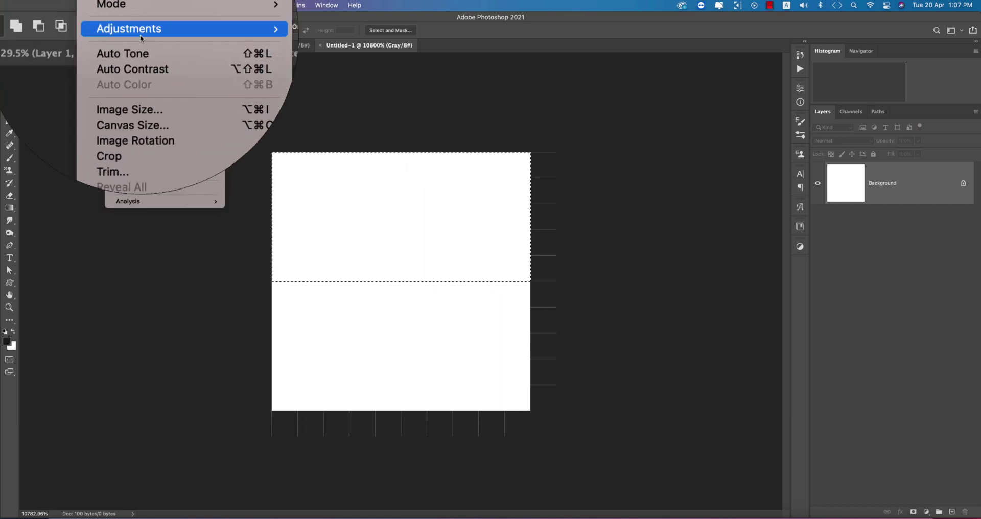
{"action": "mouse_move", "coordinate": [140, 34]}
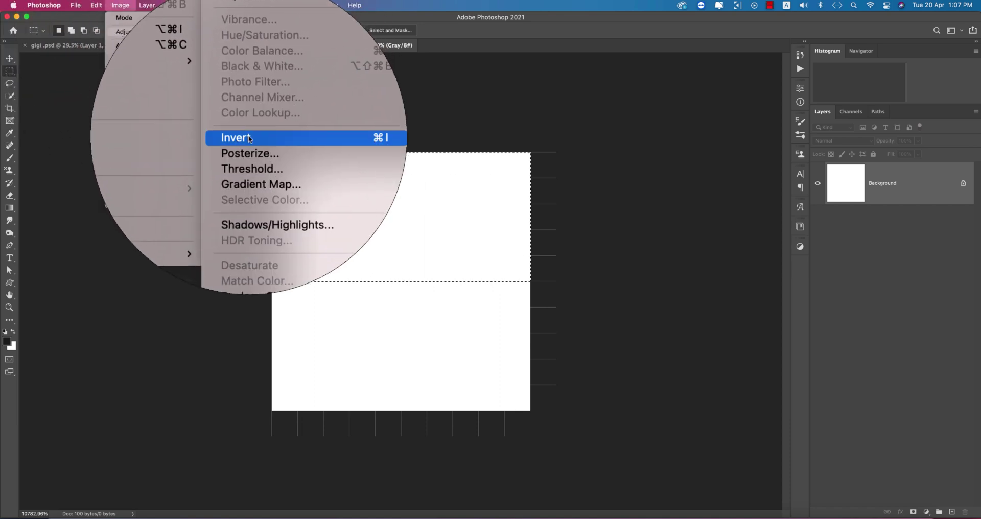
{"action": "left_click", "coordinate": [245, 139]}
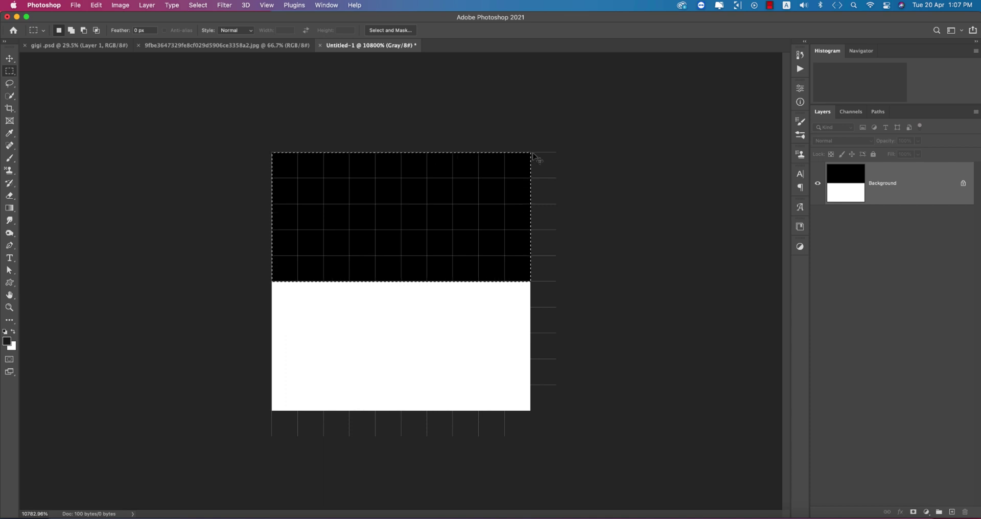
- Apply a Box Blur to the black and white halves to make a stepped gradient from black to white
{"action": "left_click", "coordinate": [9, 58]}
{"action": "left_click", "coordinate": [224, 5]}
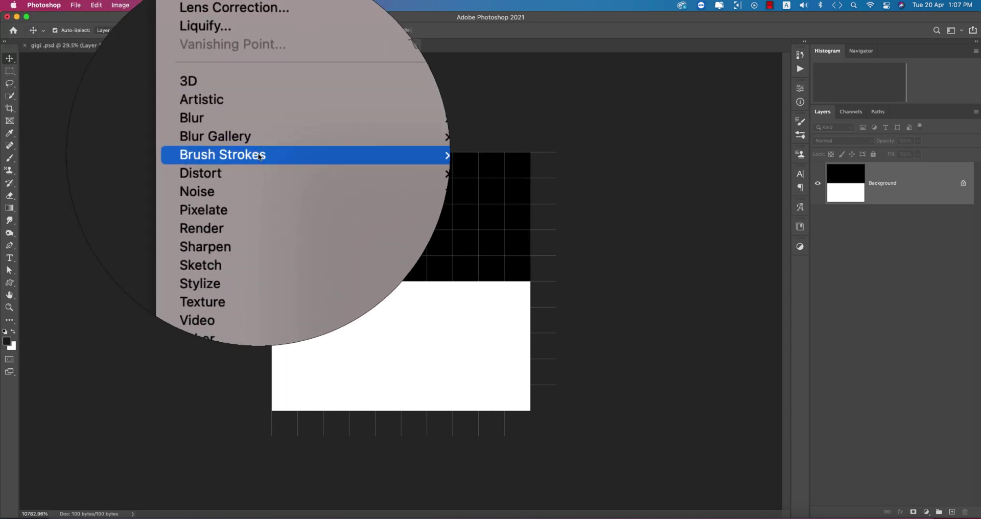
{"action": "mouse_move", "coordinate": [261, 134]}
{"action": "left_click", "coordinate": [378, 165]}
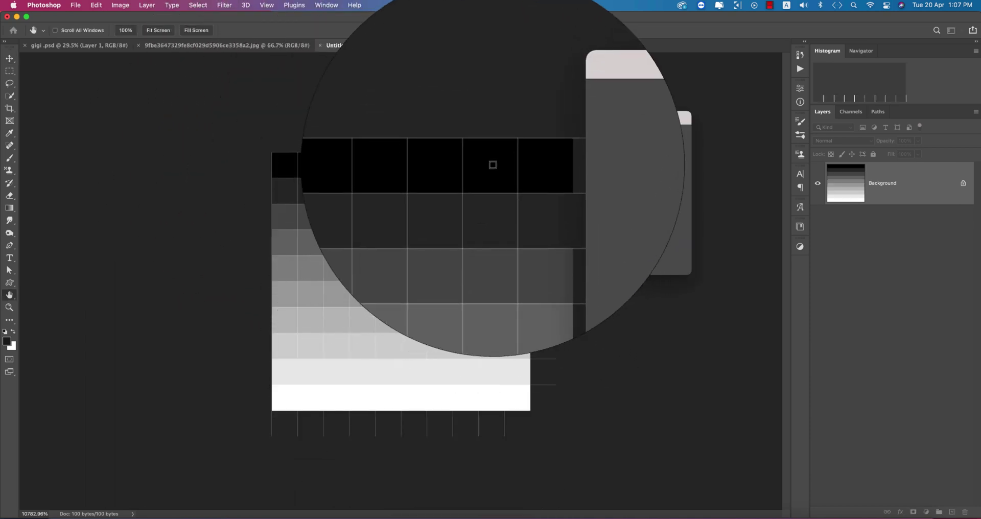
{"action": "left_click", "coordinate": [577, 253]}
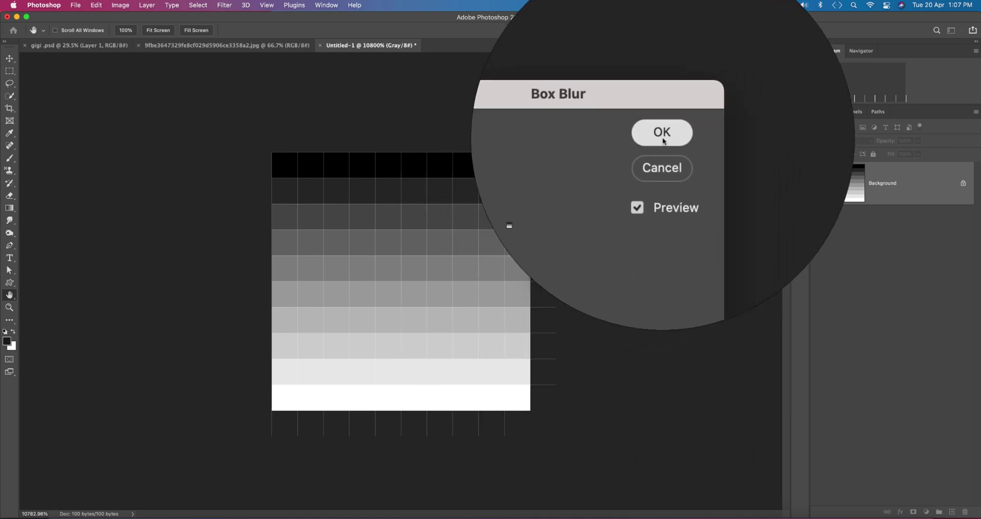
{"action": "left_click", "coordinate": [663, 139]}
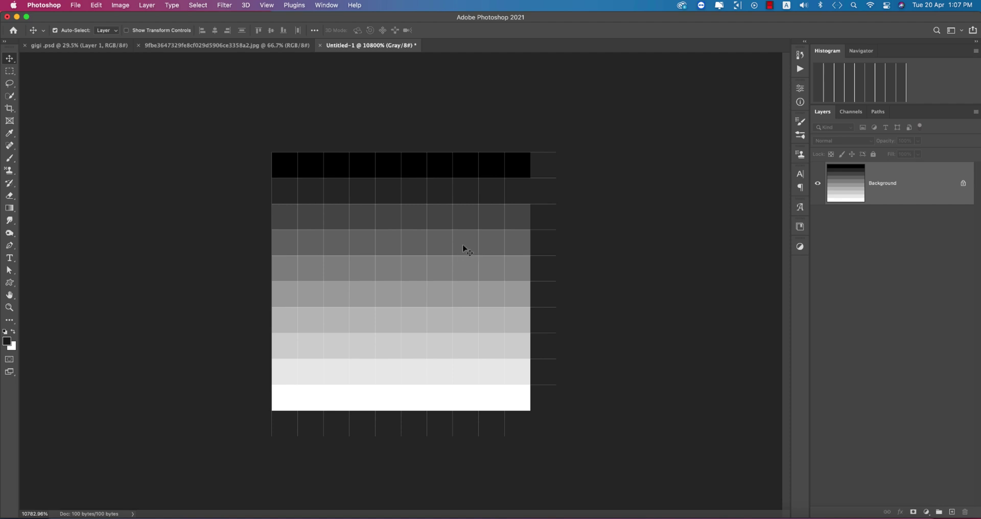
- Define the stepped gradient canvas as a pattern, keeping the suggested name
{"action": "left_click", "coordinate": [97, 7]}
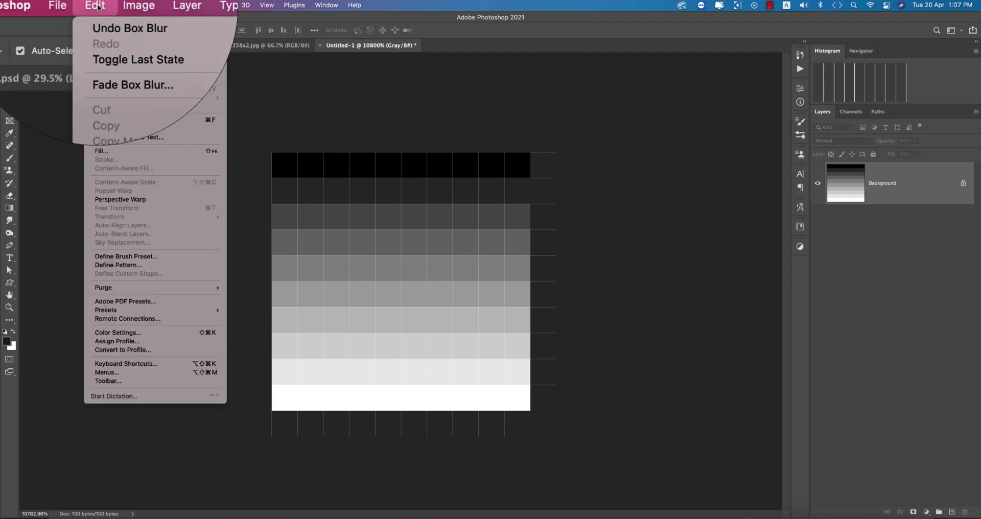
{"action": "left_click", "coordinate": [136, 264]}
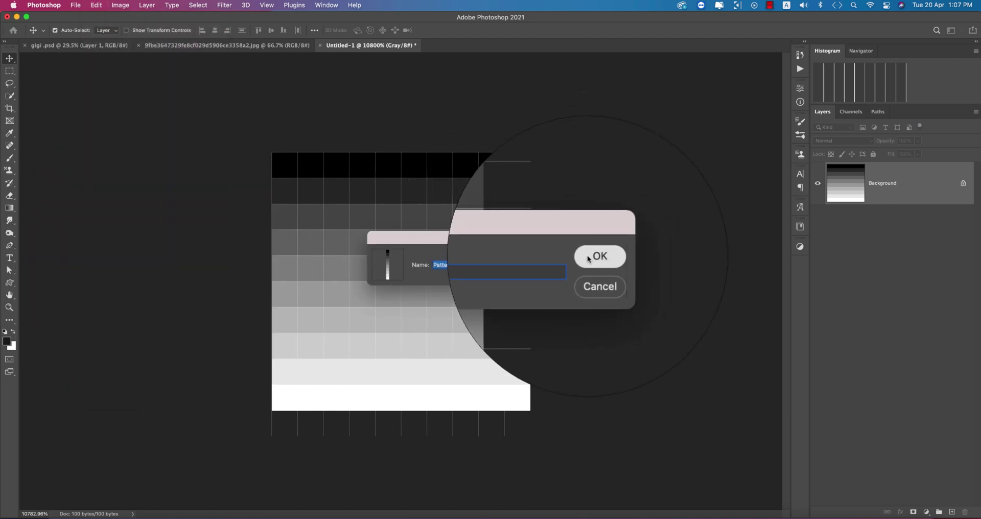
{"action": "left_click", "coordinate": [592, 258]}
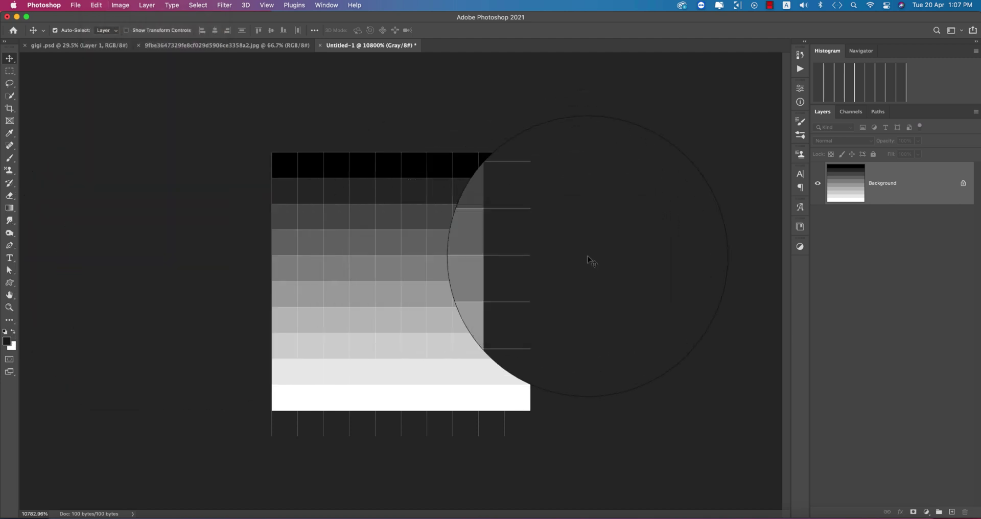
- Create a new 6000 x 6000 pixel document at 72 pixels/inch in 8 bit RGB Color with a white background
{"action": "left_click", "coordinate": [76, 6]}
{"action": "left_click", "coordinate": [88, 22]}
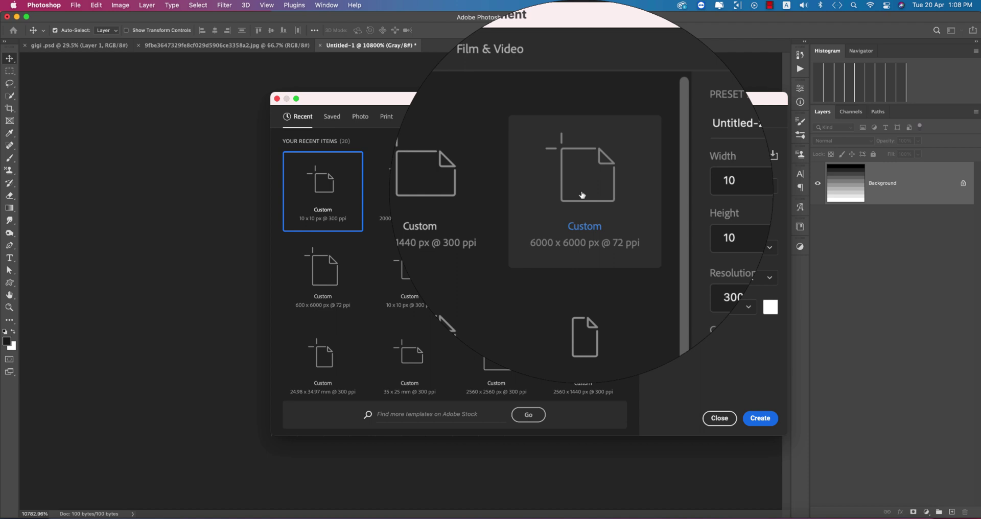
{"action": "left_click", "coordinate": [582, 195]}
{"action": "left_click_drag", "start_coordinate": [676, 187], "coordinate": [647, 190]}
{"action": "left_click_drag", "start_coordinate": [675, 220], "coordinate": [638, 219]}
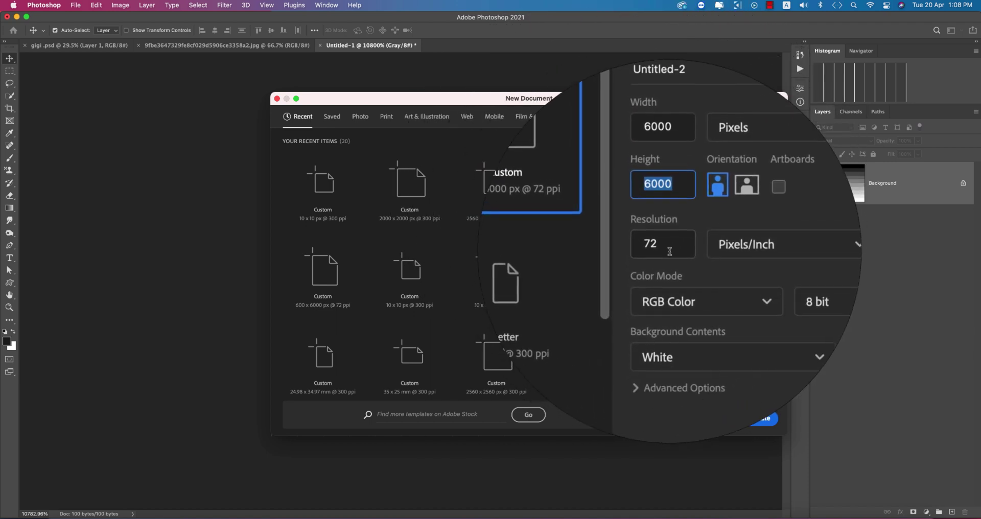
{"action": "key", "text": "Tab"}
{"action": "left_click", "coordinate": [711, 285]}
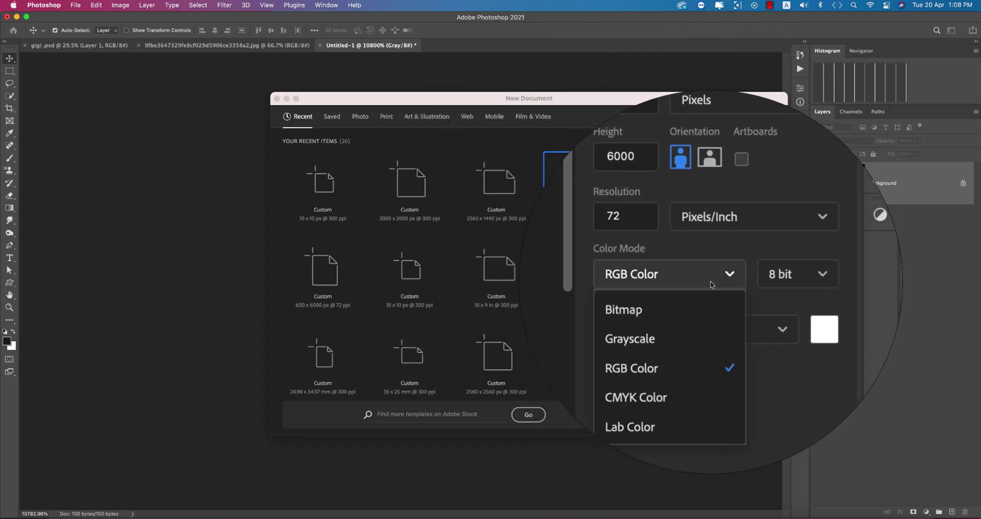
{"action": "left_click", "coordinate": [713, 284]}
{"action": "left_click", "coordinate": [752, 278]}
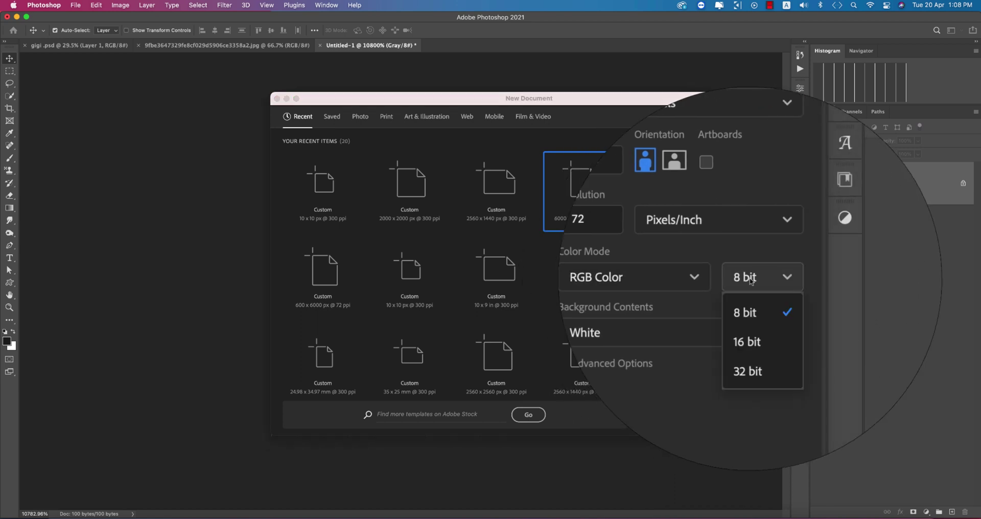
{"action": "left_click", "coordinate": [717, 280]}
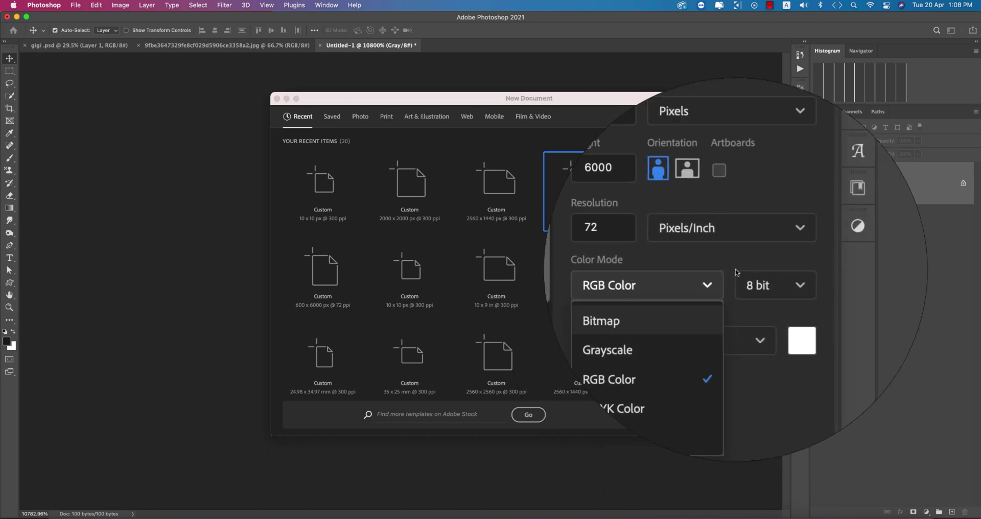
{"action": "left_click", "coordinate": [712, 332]}
{"action": "left_click", "coordinate": [763, 420]}
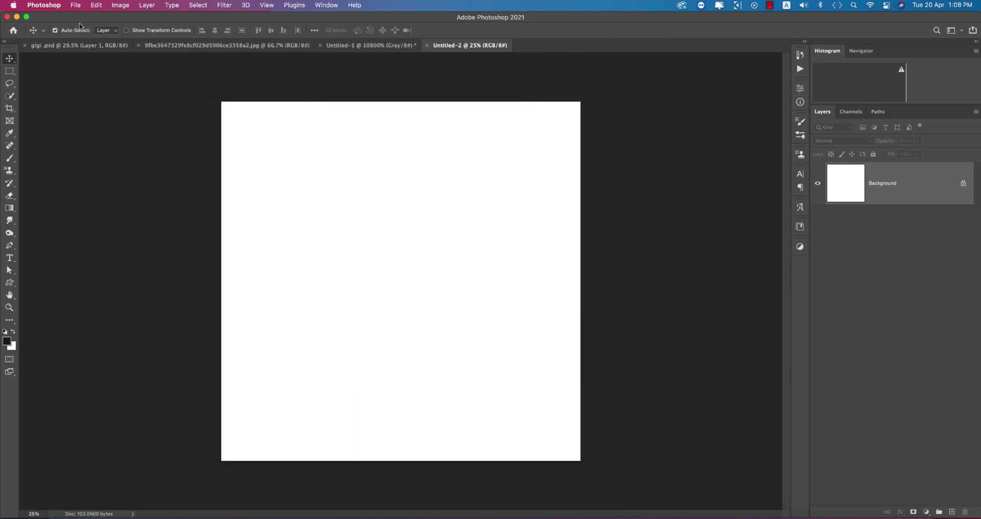
- Fill the new canvas with the black-to-white gradient pattern in Normal mode at 100% opacity and inspect the resulting lines
{"action": "left_click", "coordinate": [96, 5]}
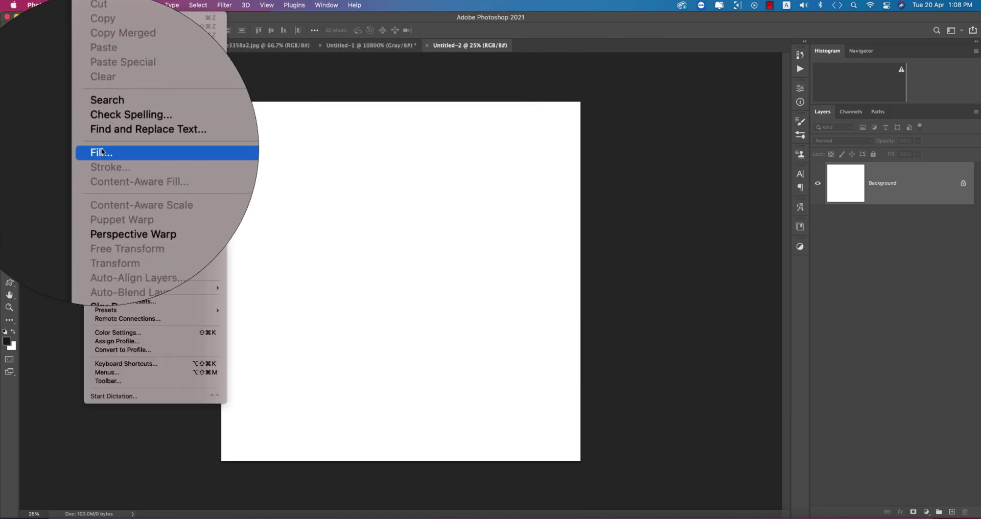
{"action": "left_click", "coordinate": [141, 151]}
{"action": "left_click", "coordinate": [606, 162]}
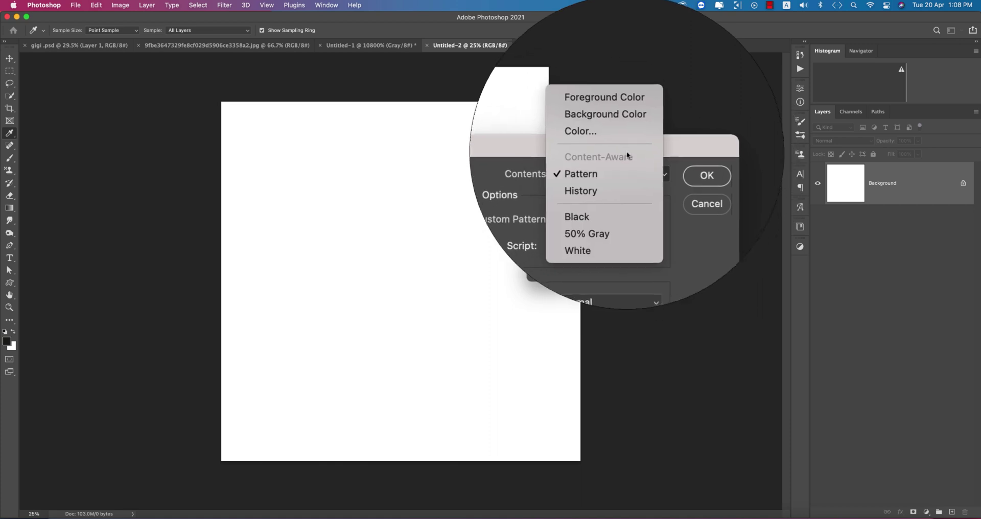
{"action": "left_click", "coordinate": [603, 170]}
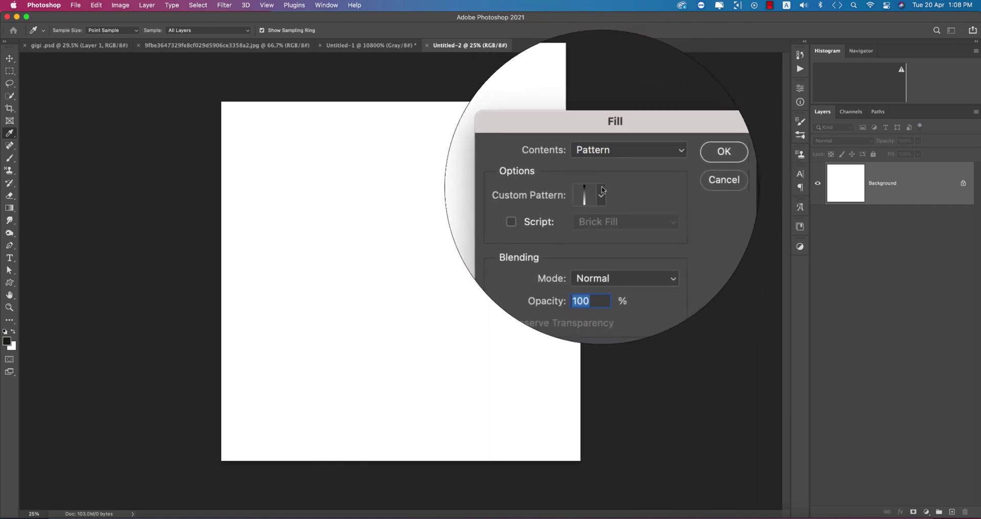
{"action": "left_click", "coordinate": [602, 192]}
{"action": "left_click", "coordinate": [590, 258]}
{"action": "left_click", "coordinate": [672, 168]}
{"action": "key", "text": "v"}
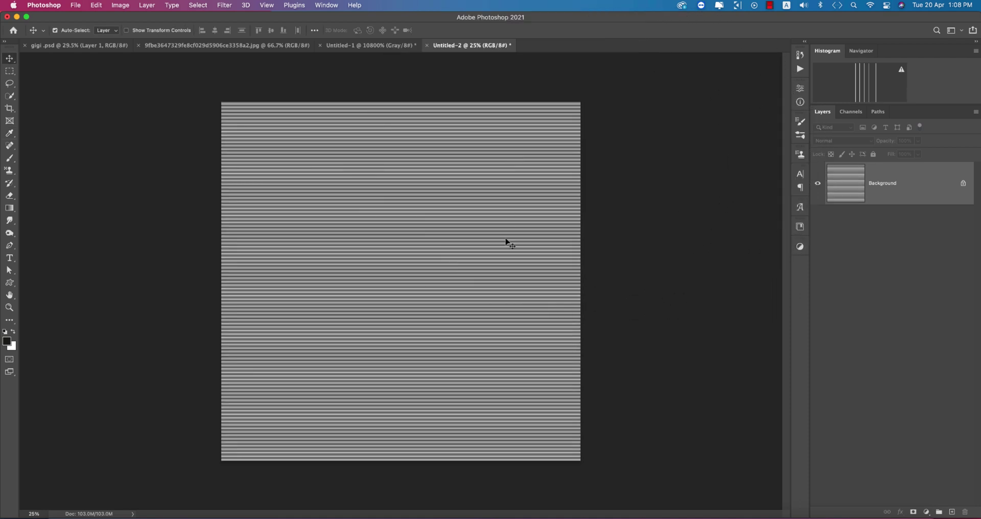
{"action": "scroll", "coordinate": [505, 242], "scroll_direction": "up", "scroll_amount": 10}
{"action": "scroll", "coordinate": [506, 242], "scroll_direction": "down", "scroll_amount": 10}
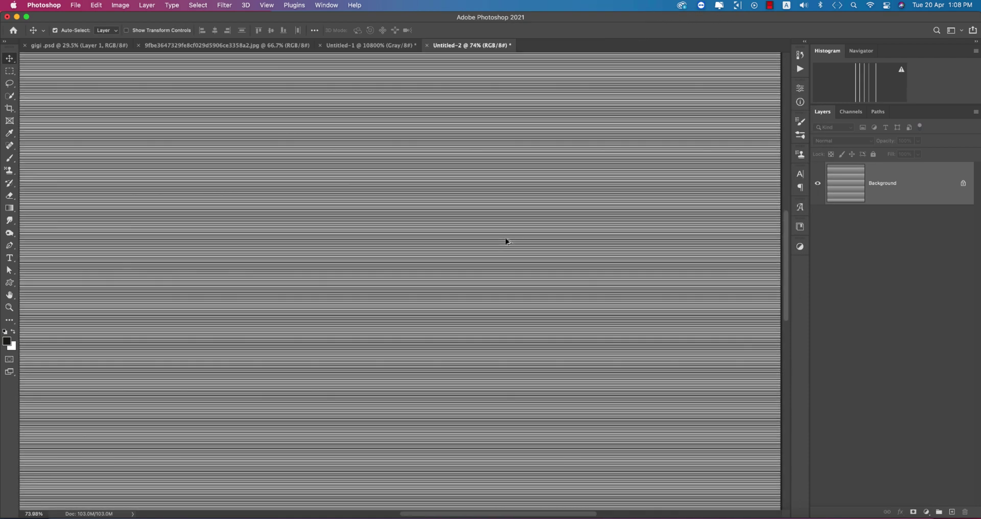
- Start a Wave filter on the line texture with 1 generator, wavelength 149 to 150 and amplitude 49 to 50
{"action": "scroll", "coordinate": [505, 241], "scroll_direction": "up", "scroll_amount": 2}
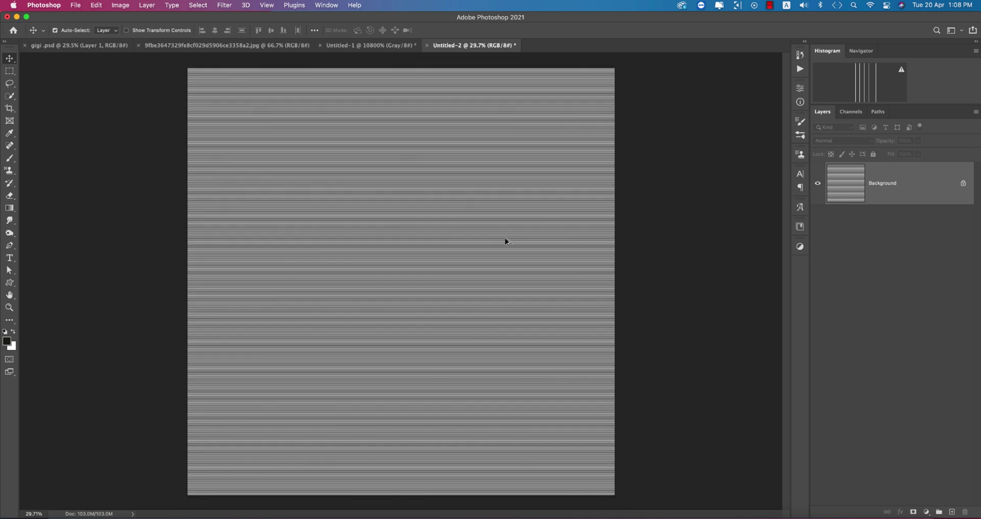
{"action": "scroll", "coordinate": [504, 239], "scroll_direction": "up", "scroll_amount": 1}
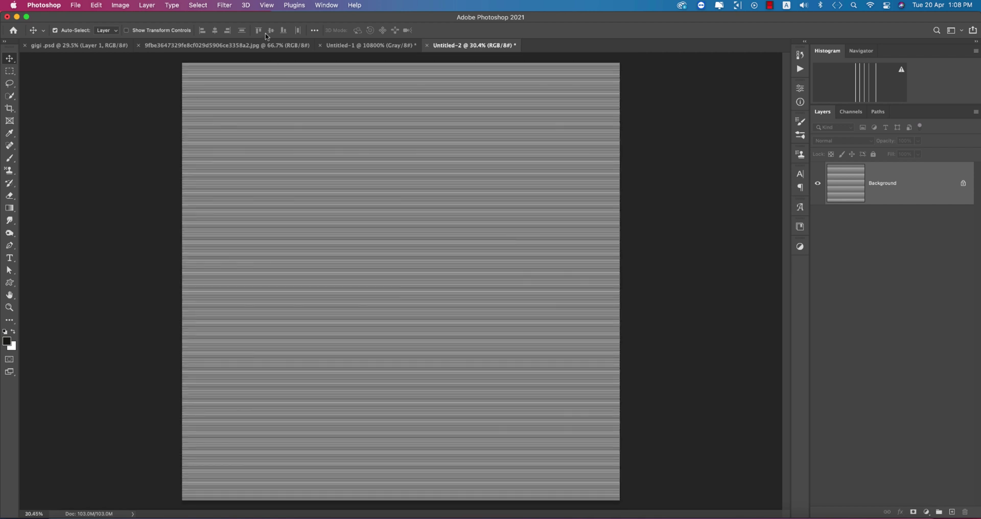
{"action": "left_click", "coordinate": [224, 5]}
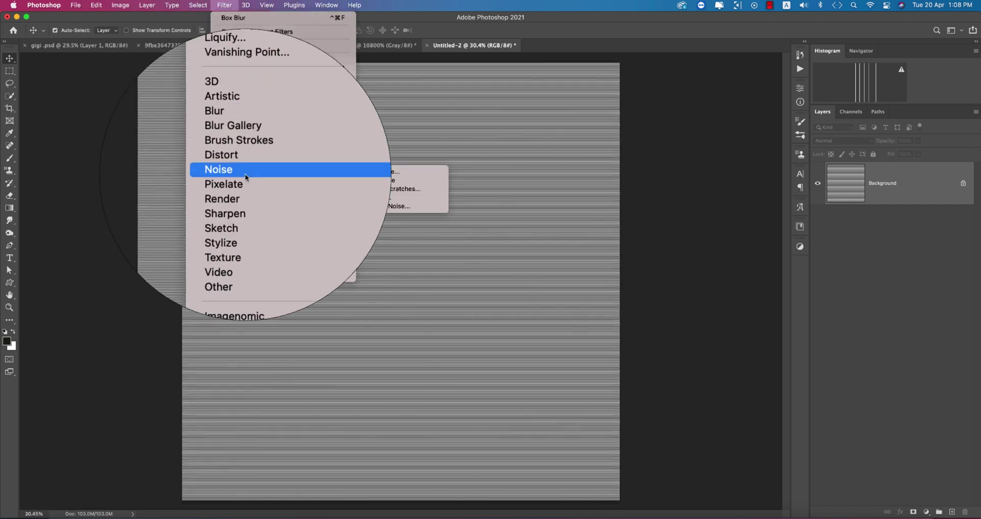
{"action": "mouse_move", "coordinate": [244, 160]}
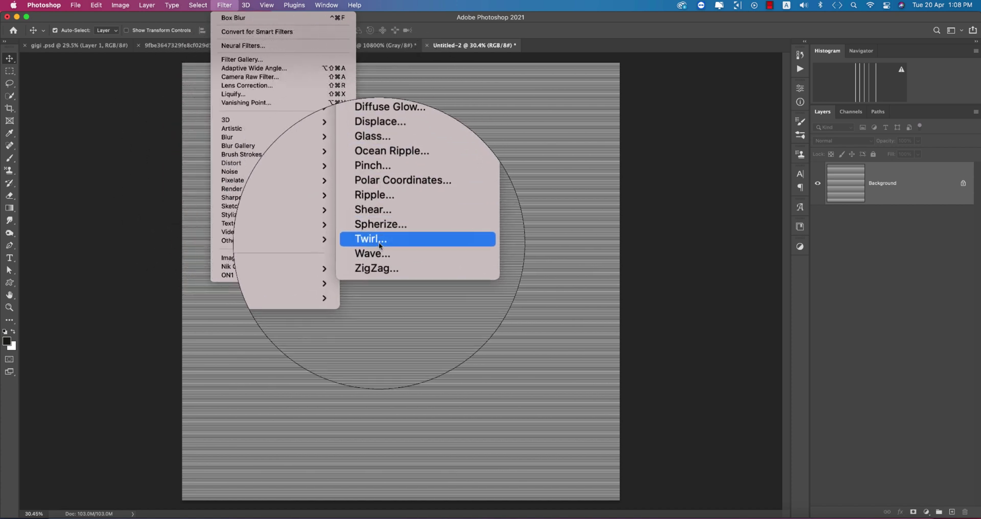
{"action": "left_click", "coordinate": [382, 250]}
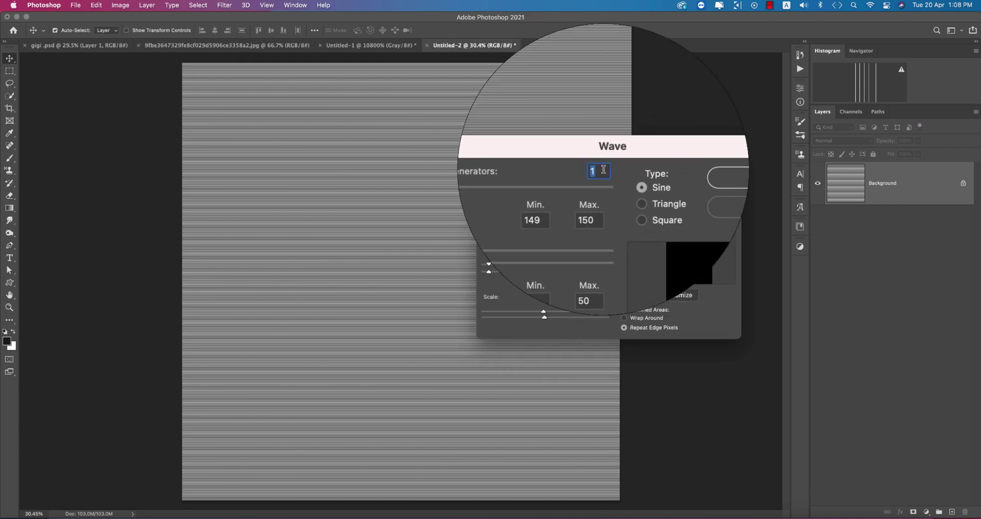
{"action": "key", "text": "Tab"}
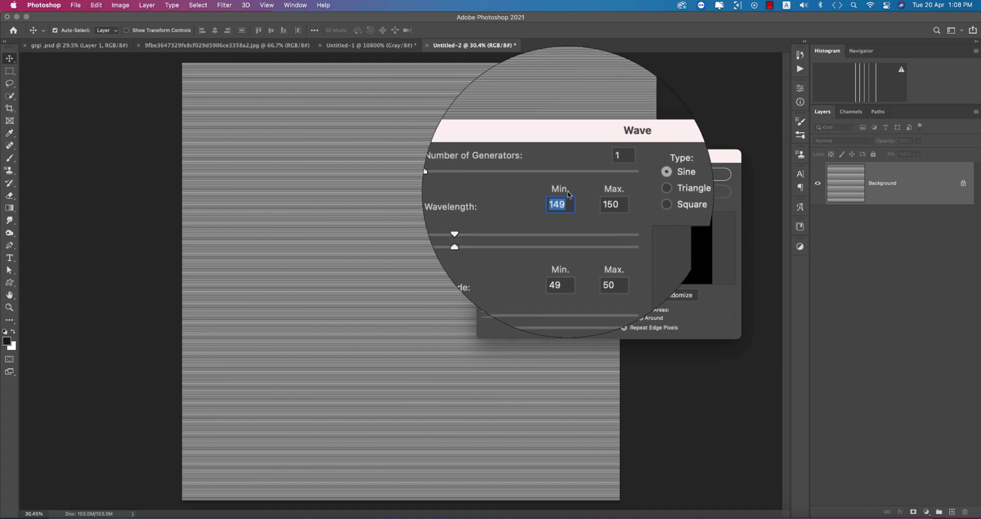
{"action": "key", "text": "Tab"}
{"action": "left_click", "coordinate": [560, 247]}
{"action": "double_click", "coordinate": [560, 247]}
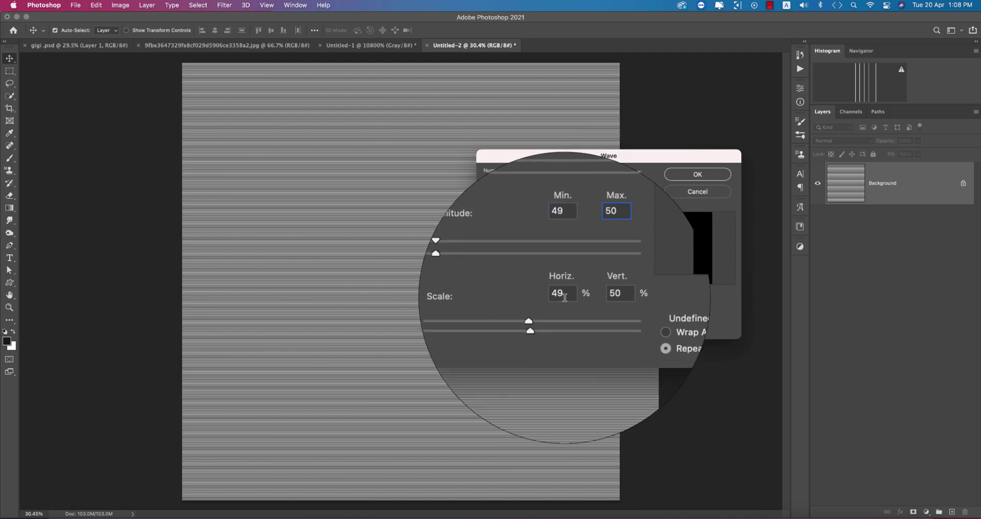
- Set the wave scale to 49% horizontal and 50% vertical with Sine type and Repeat Edge Pixels, and apply the filter
{"action": "left_click", "coordinate": [549, 295]}
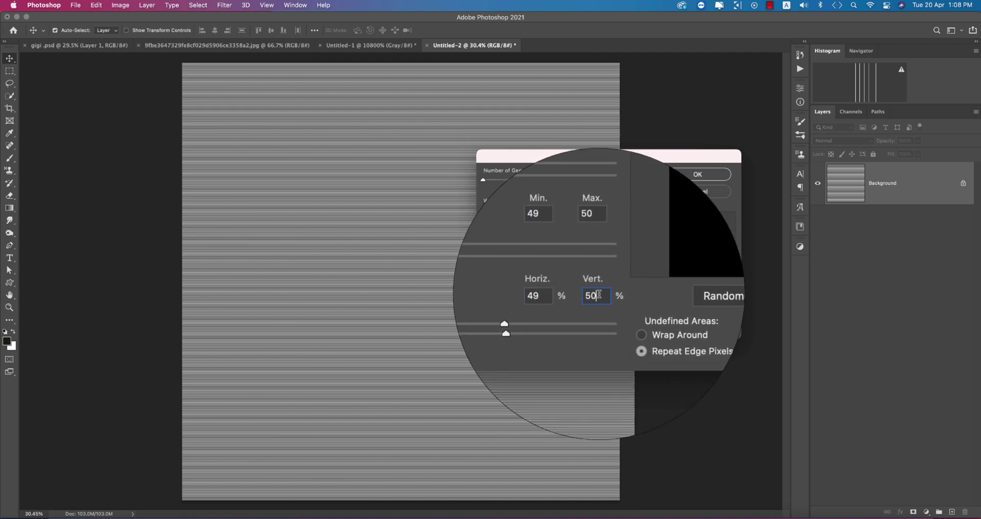
{"action": "left_click", "coordinate": [597, 295]}
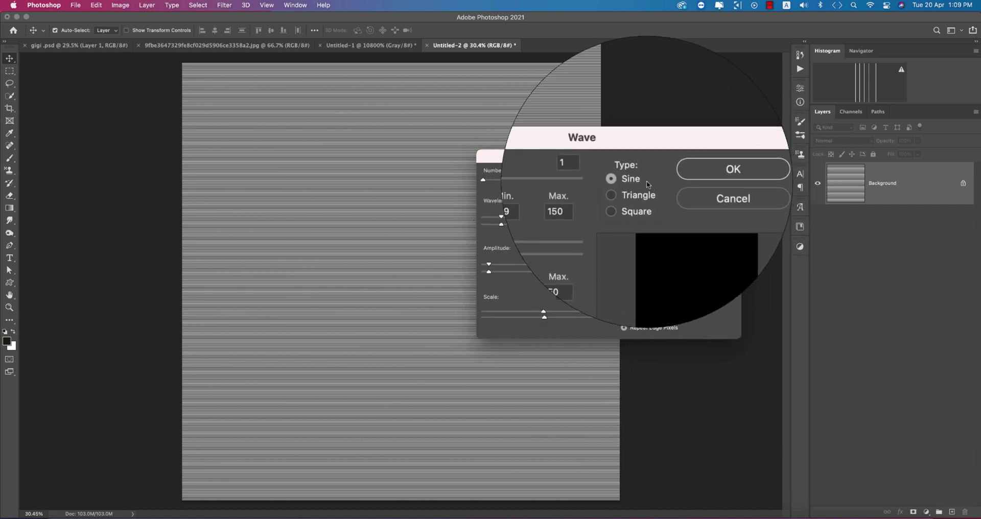
{"action": "left_click", "coordinate": [688, 176]}
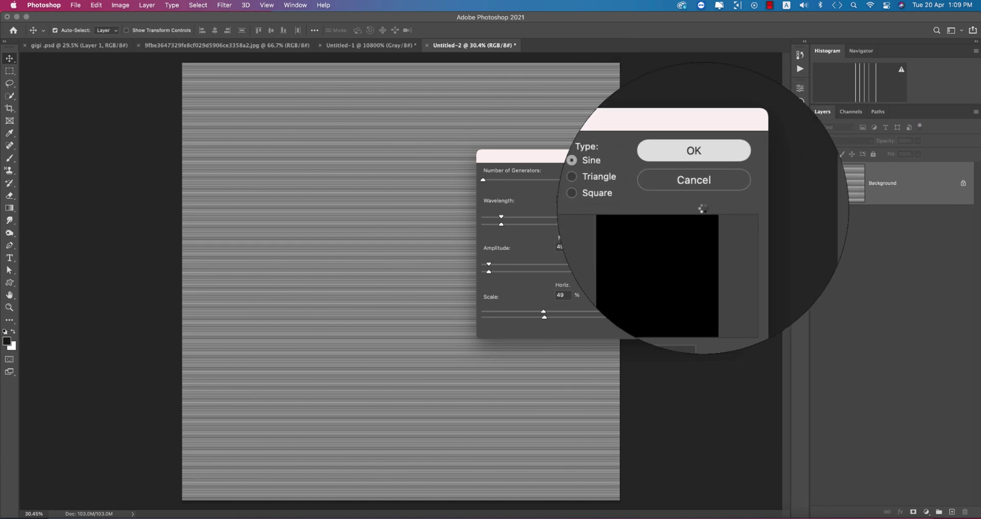
{"action": "scroll", "coordinate": [567, 275], "scroll_direction": "up", "scroll_amount": 15}
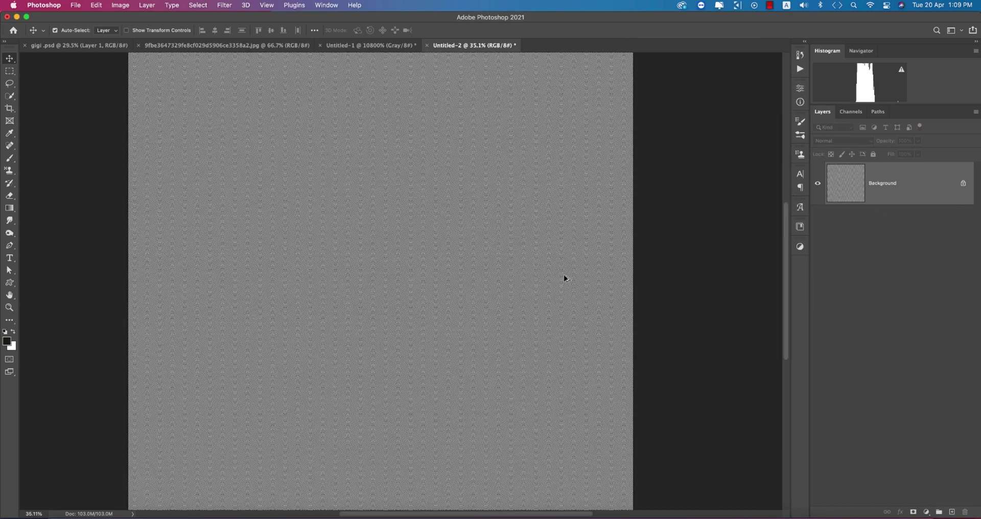
{"action": "scroll", "coordinate": [564, 277], "scroll_direction": "down", "scroll_amount": 15}
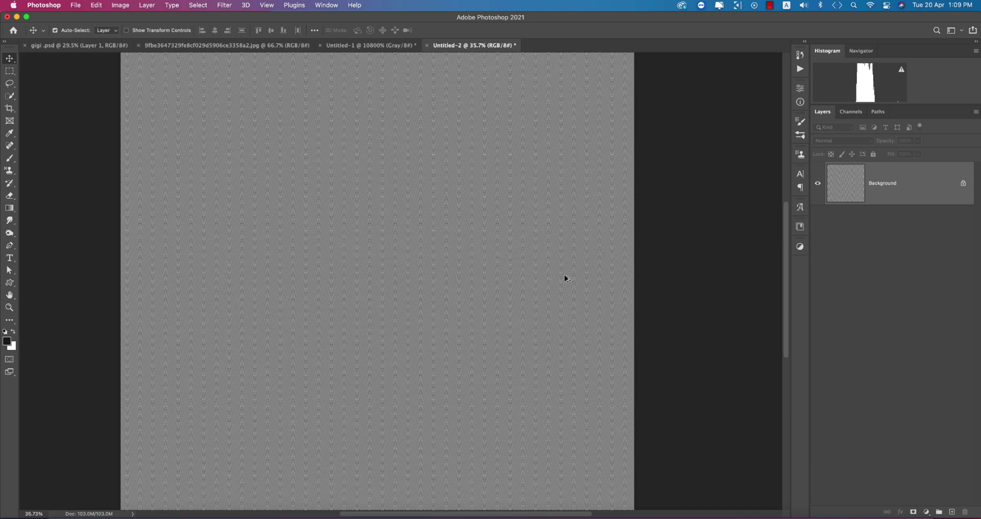
{"action": "scroll", "coordinate": [567, 278], "scroll_direction": "up", "scroll_amount": 2}
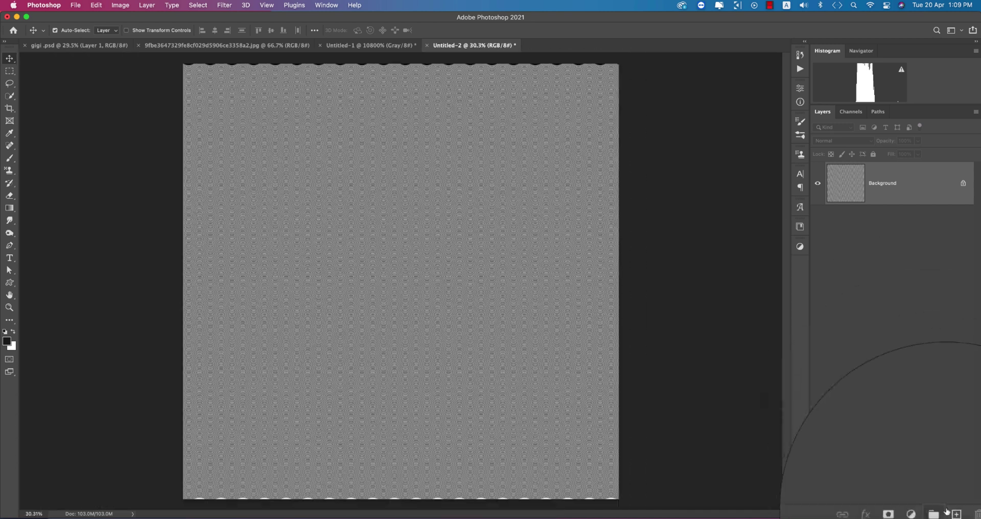
- Add a Solid Color fill layer above the wave texture in neutral gray with hue 0, saturation 0% and brightness 50%
{"action": "left_click", "coordinate": [951, 512]}
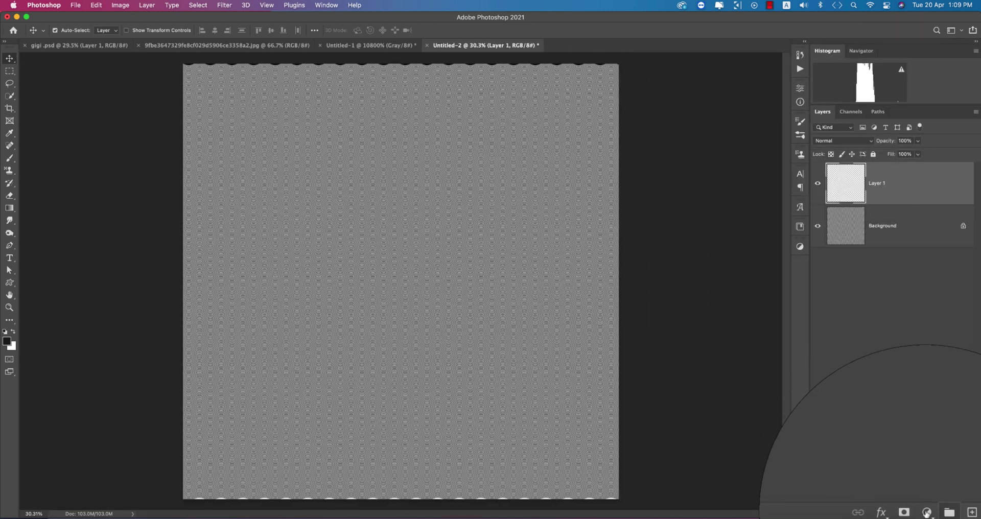
{"action": "left_click", "coordinate": [926, 512]}
{"action": "left_click", "coordinate": [916, 295]}
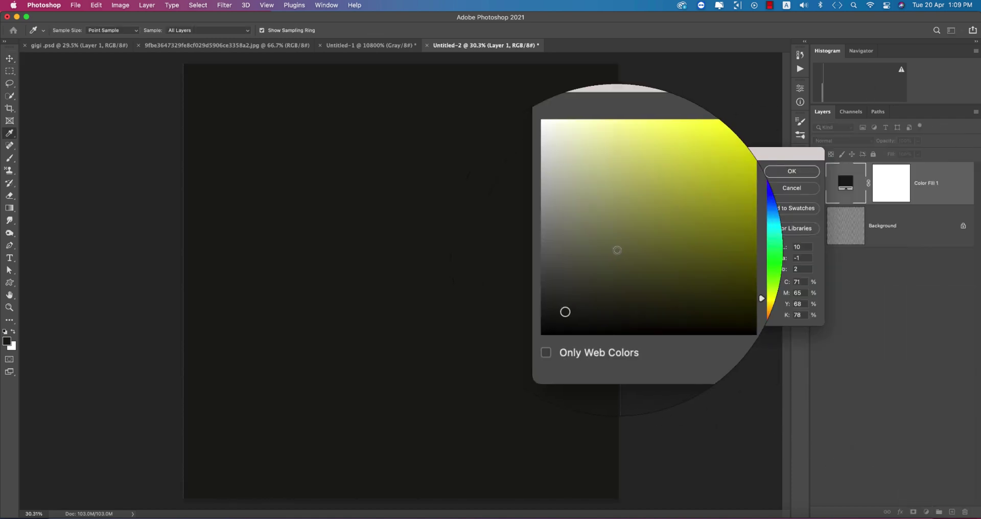
{"action": "left_click_drag", "start_coordinate": [748, 267], "coordinate": [732, 267]}
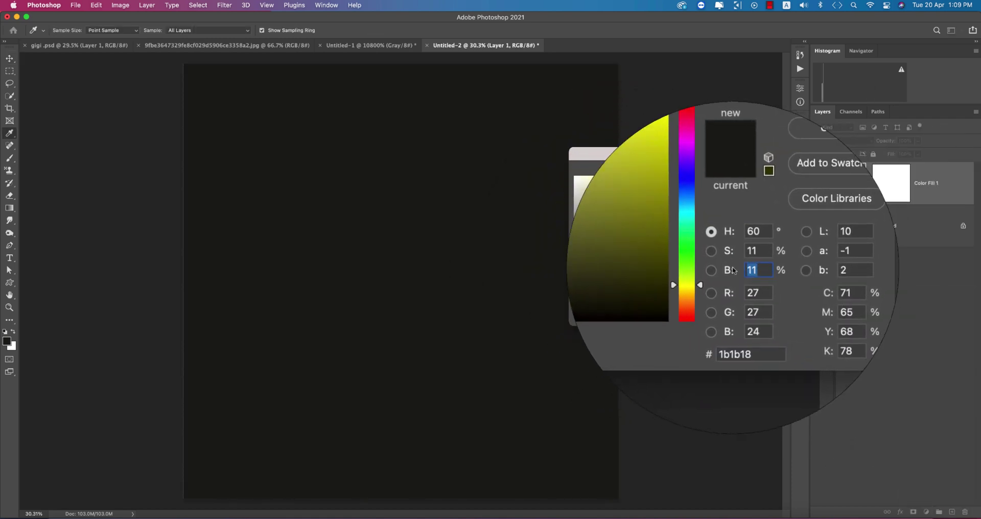
{"action": "type", "text": "50"}
{"action": "left_click", "coordinate": [732, 233]}
{"action": "mouse_move", "coordinate": [730, 246]}
{"action": "left_mouse_down"}
{"action": "mouse_move", "coordinate": [745, 256]}
{"action": "mouse_move", "coordinate": [728, 256]}
{"action": "left_mouse_up"}
{"action": "type", "text": "08080"}
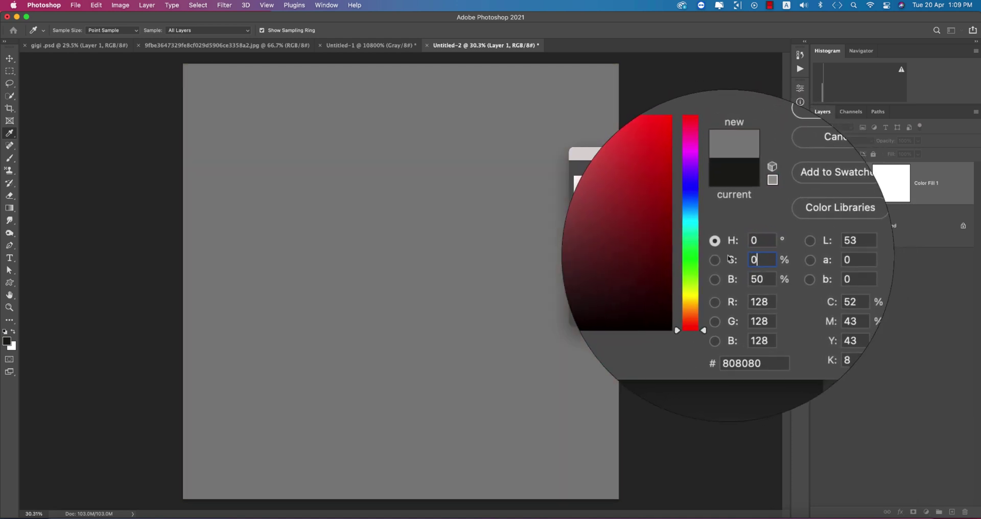
{"action": "left_click", "coordinate": [807, 170]}
- Hide the gray fill layer and copy the entire wave texture from the Background layer
{"action": "left_click", "coordinate": [882, 187]}
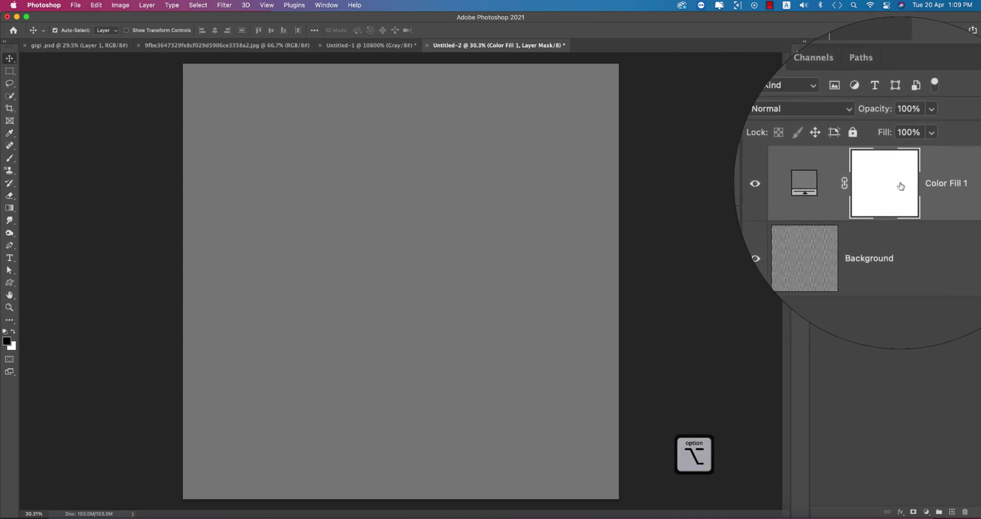
{"action": "left_click", "coordinate": [891, 183], "text": "alt"}
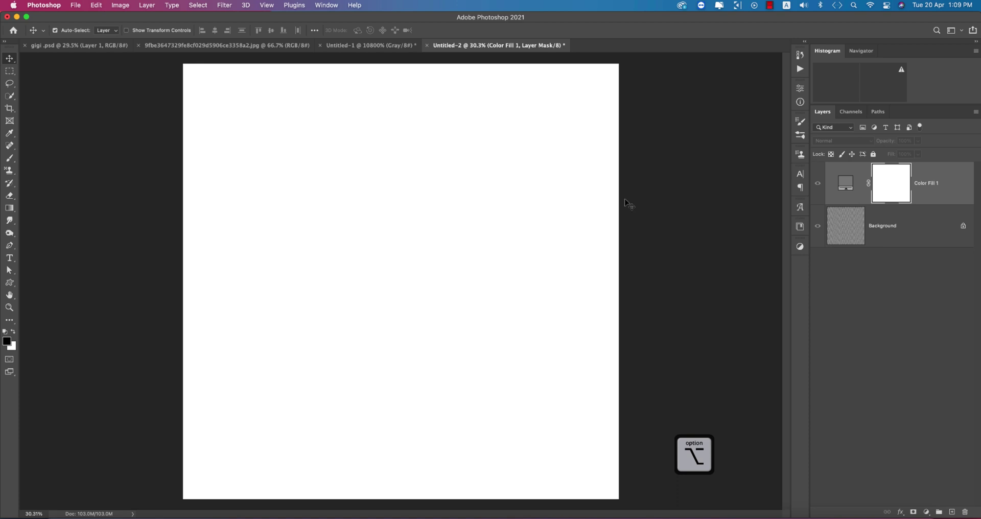
{"action": "left_click", "coordinate": [843, 231]}
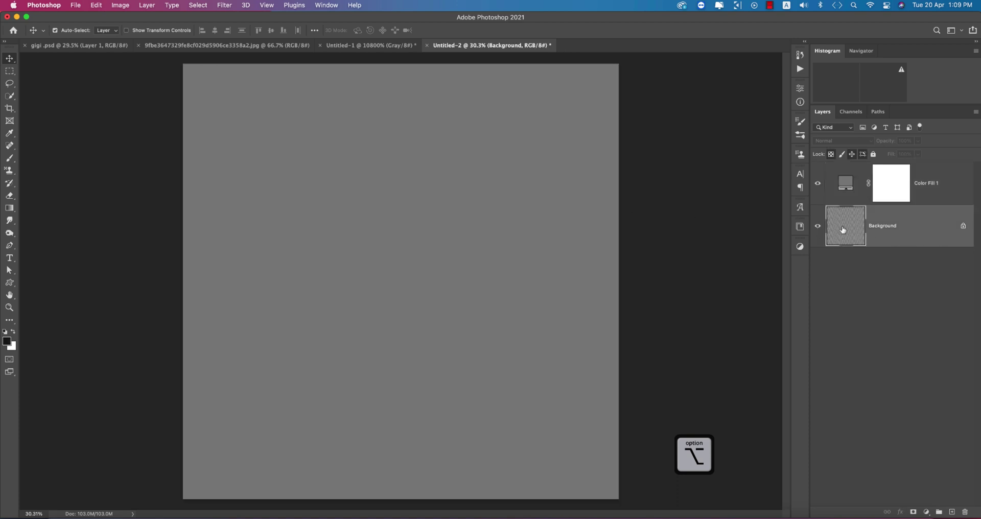
{"action": "left_click", "coordinate": [817, 183]}
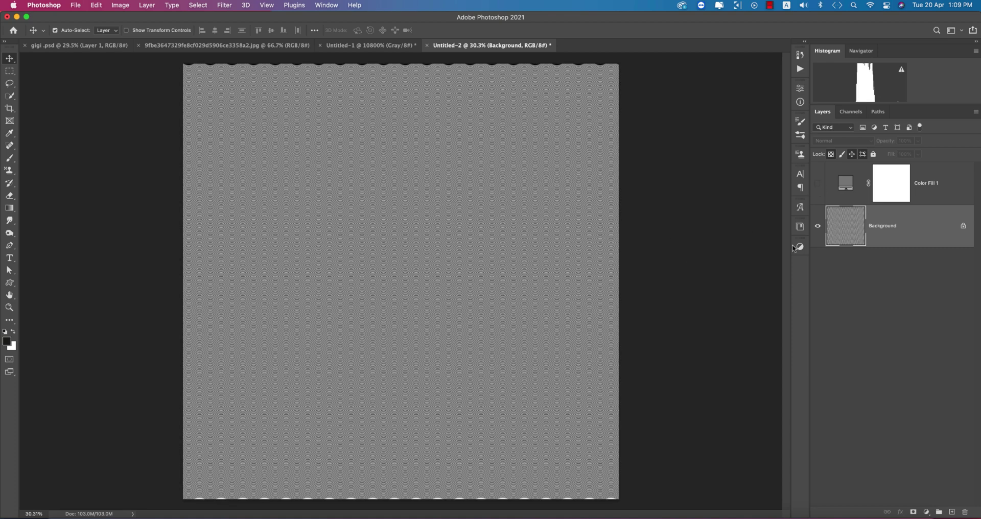
{"action": "key", "text": "super+c"}
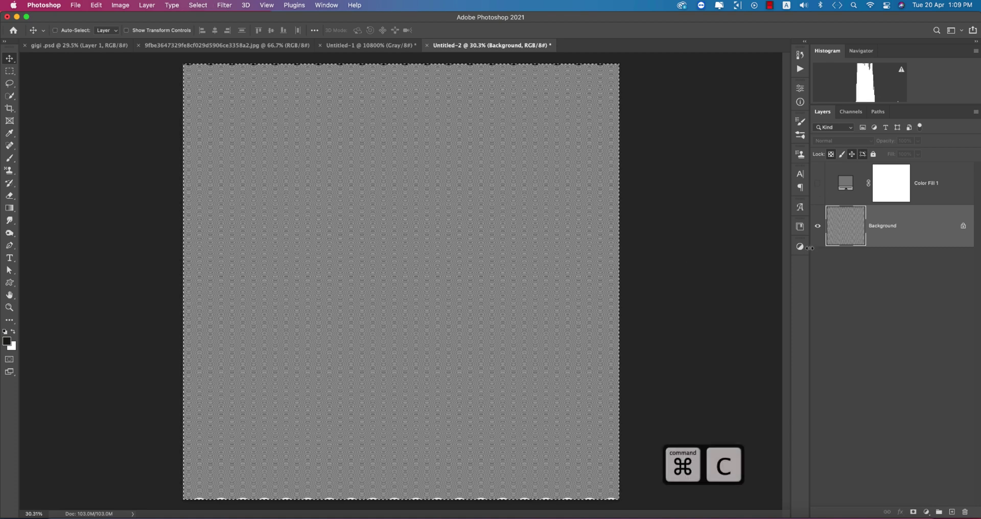
- Show the gray fill layer again and paste the copied wave texture into its layer mask
{"action": "left_click", "coordinate": [818, 183]}
{"action": "left_click", "coordinate": [890, 189]}
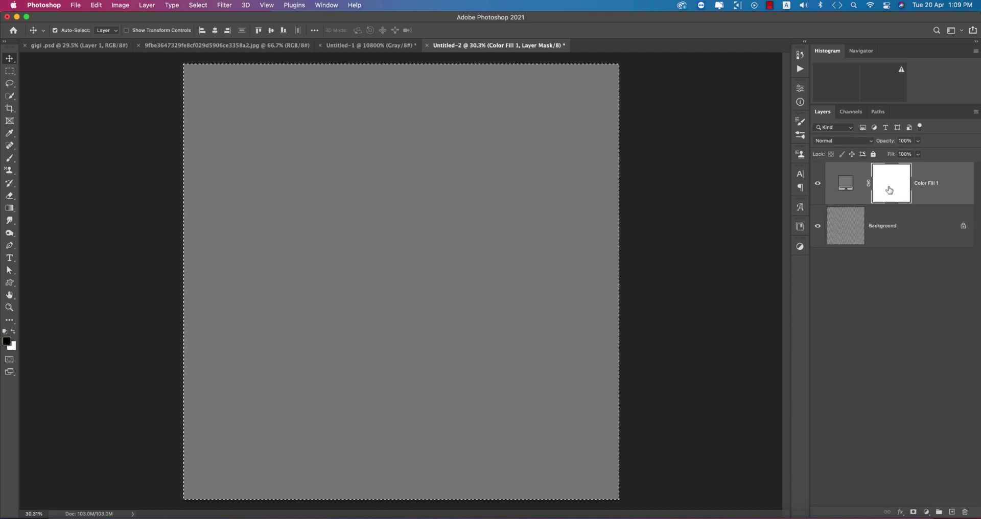
{"action": "left_click", "coordinate": [891, 185], "text": "alt"}
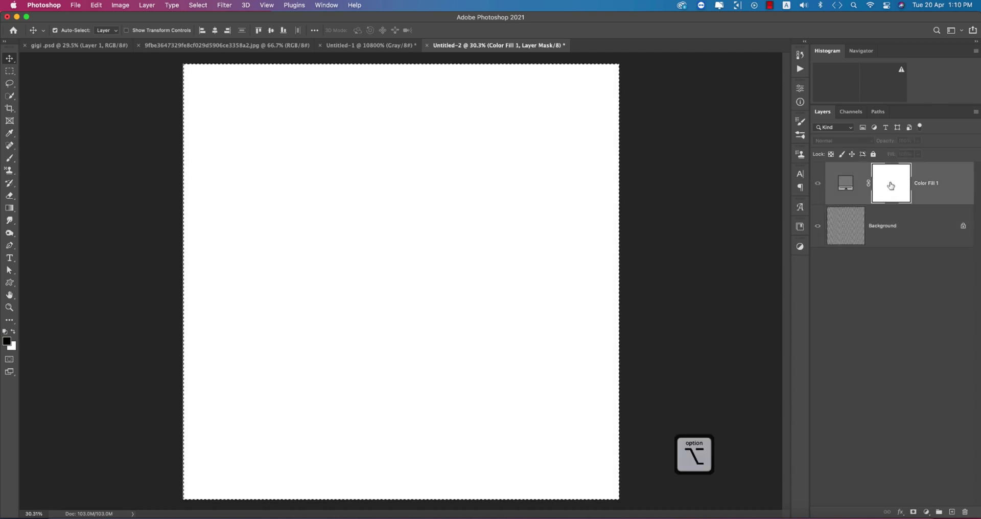
{"action": "key", "text": "super+v"}
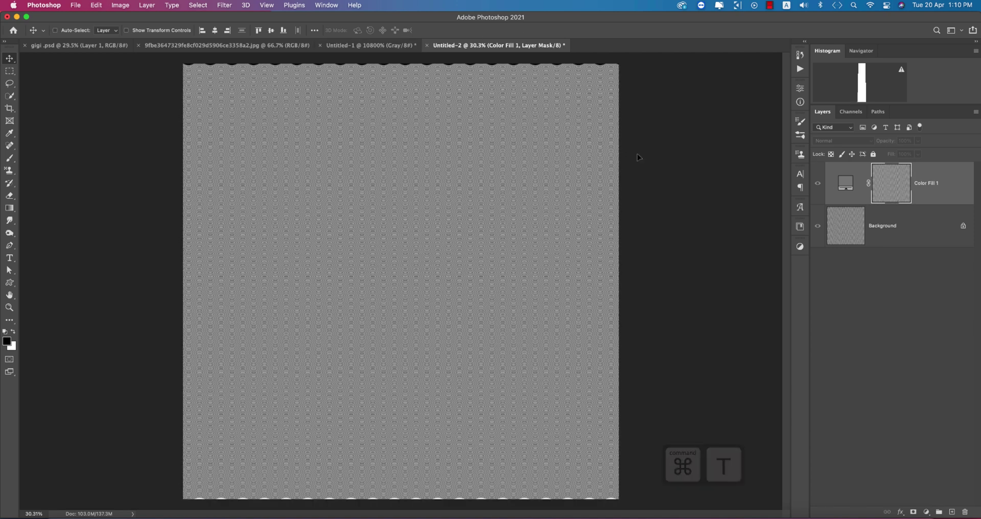
- Rotate the texture in the fill layer's mask 90° clockwise and return to the fill itself
{"action": "right_click", "coordinate": [578, 169]}
{"action": "left_click", "coordinate": [599, 335]}
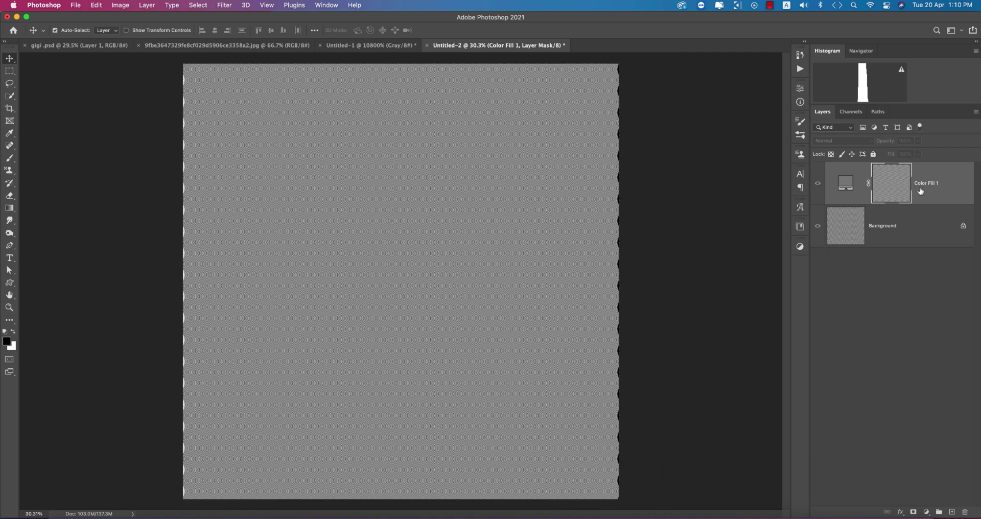
{"action": "left_click", "coordinate": [853, 183]}
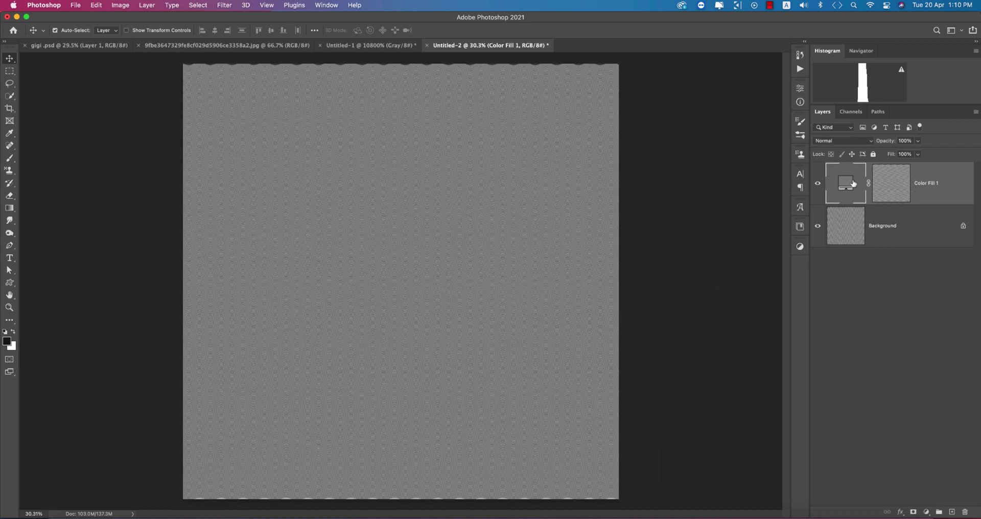
- Lower the gray fill layer's opacity to 84% and compare the texture with the layer hidden and shown
{"action": "left_click", "coordinate": [918, 141]}
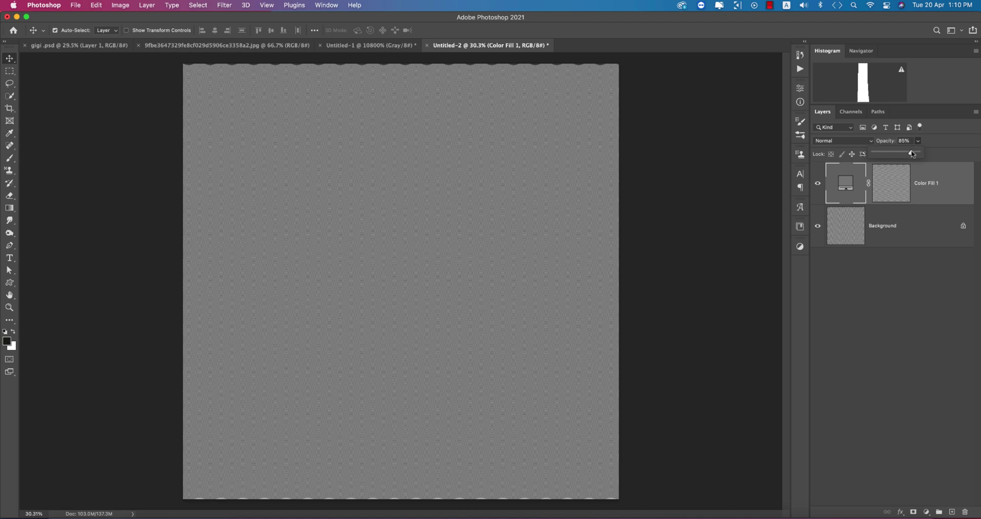
{"action": "scroll", "coordinate": [592, 245], "scroll_direction": "up", "scroll_amount": 10}
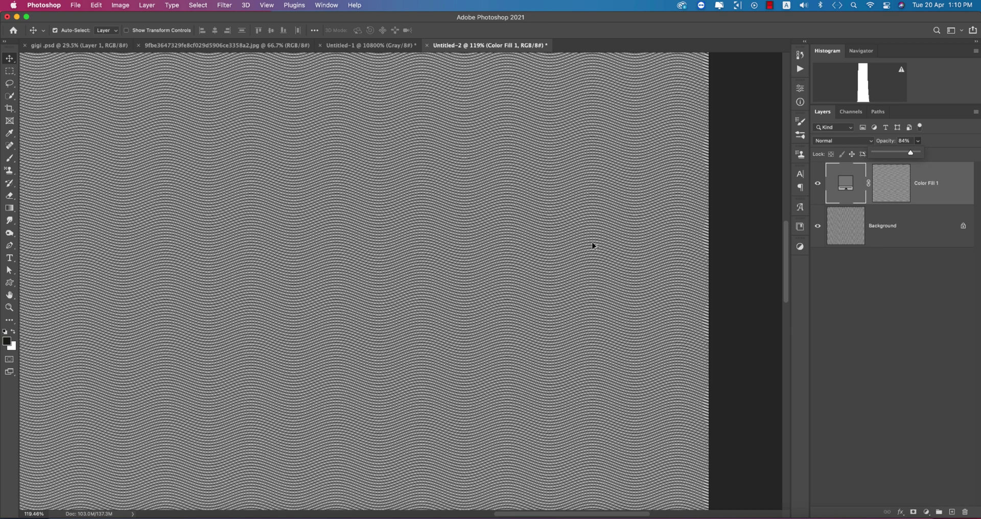
{"action": "left_click", "coordinate": [818, 183]}
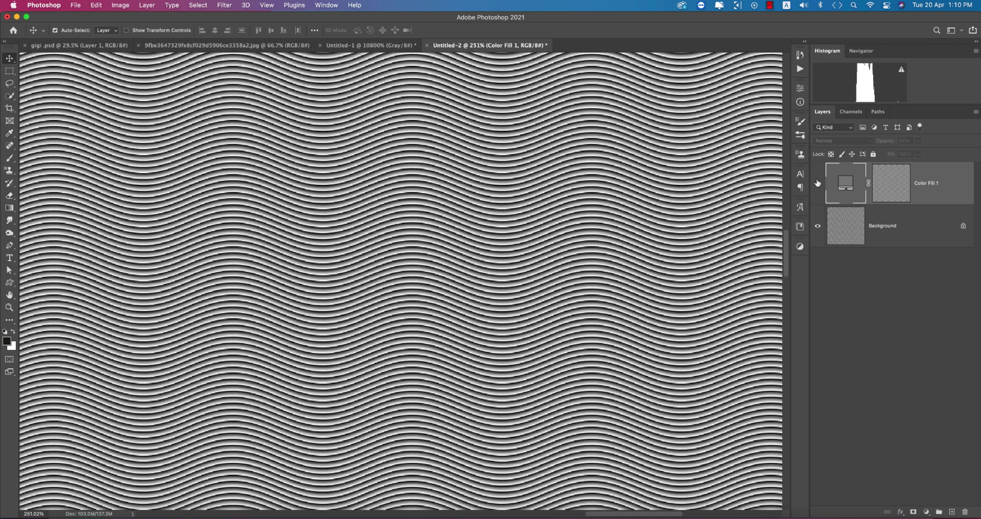
{"action": "left_click", "coordinate": [817, 183]}
{"action": "left_click", "coordinate": [817, 183]}
{"action": "left_click", "coordinate": [817, 183]}
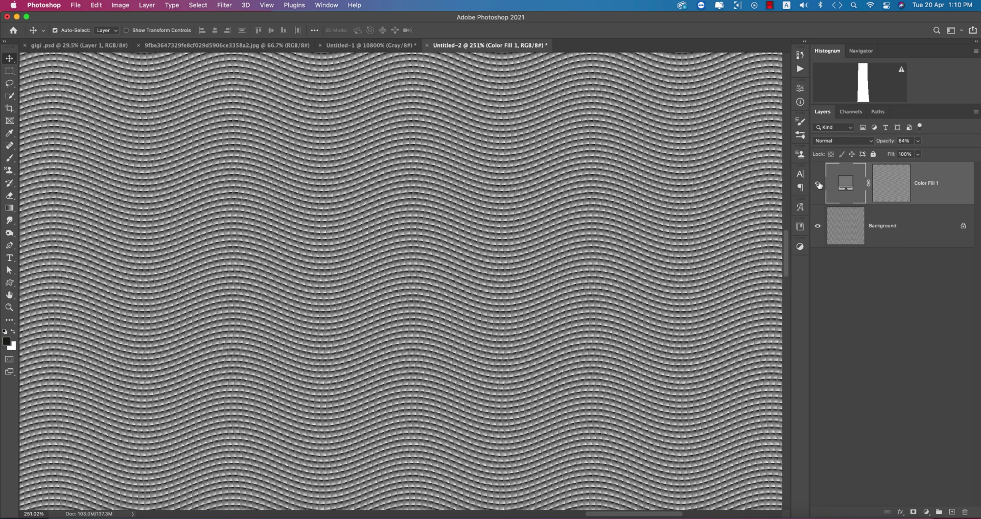
- Set the gray fill layer's opacity to 90%, keeping its Fill at 100%
{"action": "left_click", "coordinate": [918, 154]}
{"action": "mouse_move", "coordinate": [912, 167]}
{"action": "left_mouse_down"}
{"action": "mouse_move", "coordinate": [895, 168]}
{"action": "mouse_move", "coordinate": [918, 170]}
{"action": "left_mouse_up"}
{"action": "left_click", "coordinate": [917, 142]}
{"action": "type", "text": "90"}
{"action": "key", "text": "super+0"}
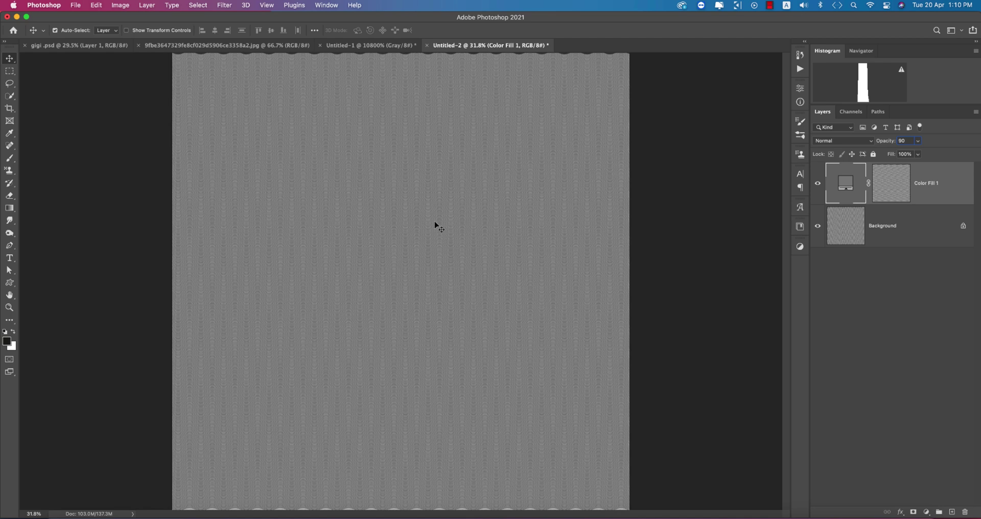
- Switch to the portrait photo document and convert it to monochrome with a Black & White adjustment
{"action": "left_click", "coordinate": [263, 47]}
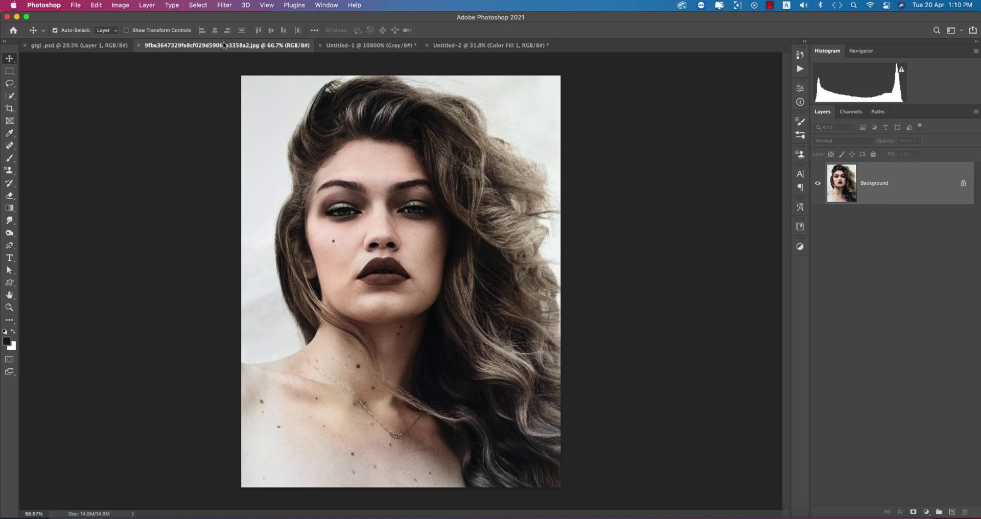
{"action": "left_click", "coordinate": [120, 5]}
{"action": "mouse_move", "coordinate": [143, 26]}
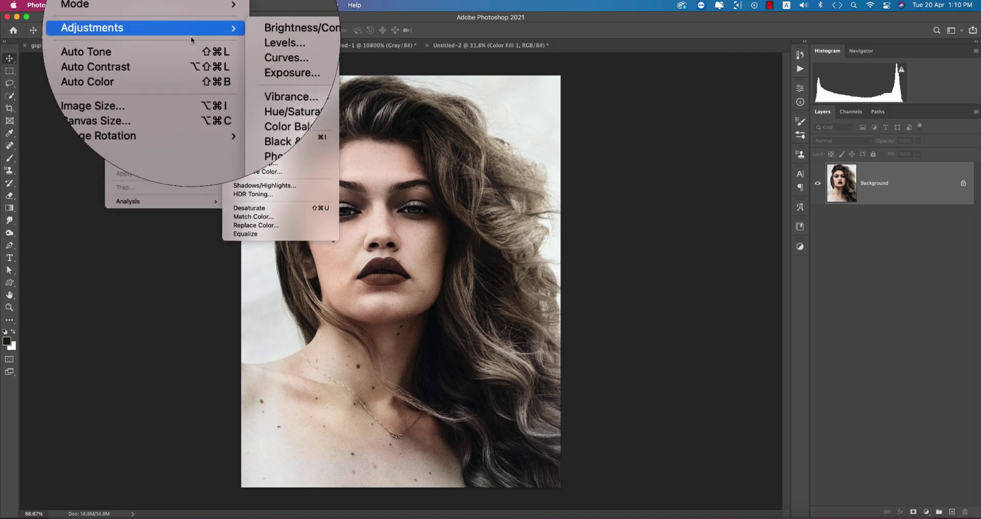
{"action": "left_click", "coordinate": [284, 97]}
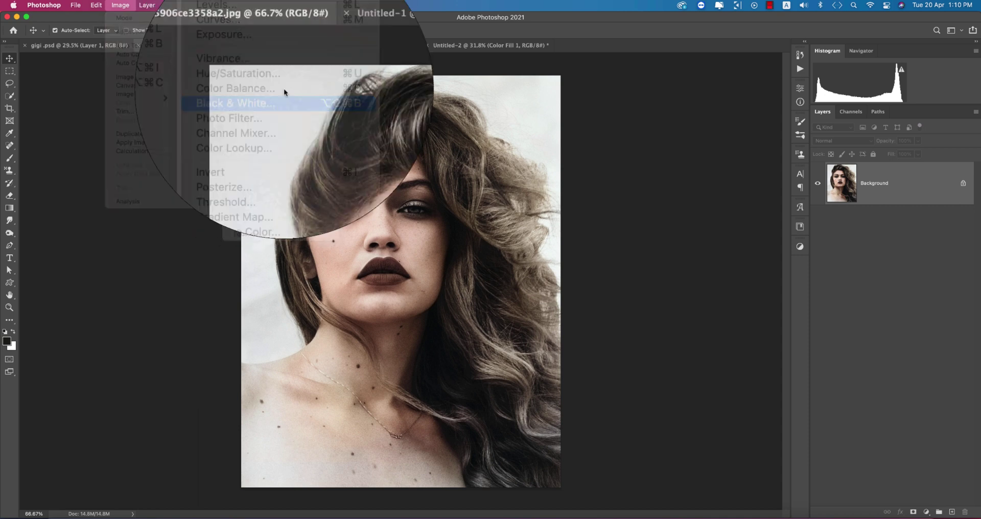
{"action": "left_click", "coordinate": [644, 95]}
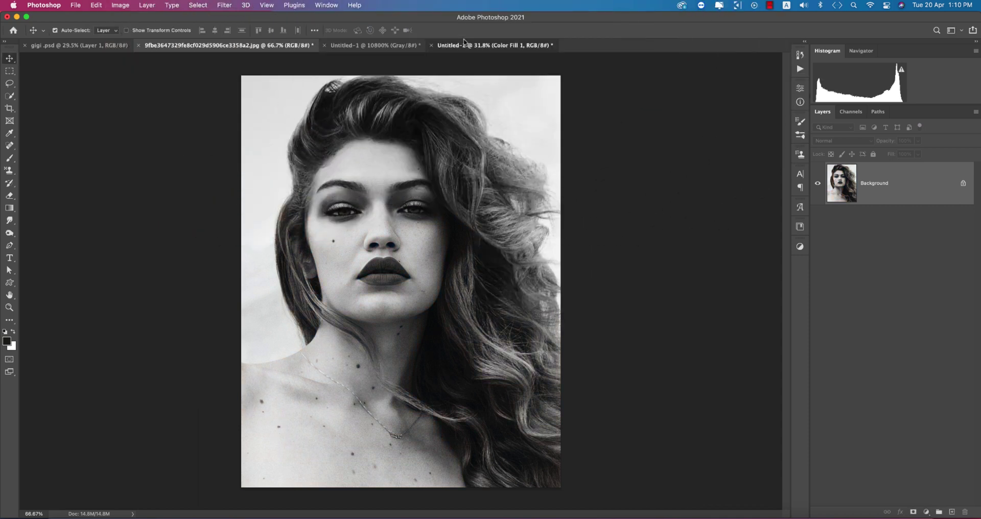
- Switch to the wavy texture document, merge its layers into one and copy the whole canvas
{"action": "left_click", "coordinate": [464, 44]}
{"action": "left_click", "coordinate": [892, 234], "text": "shift"}
{"action": "key", "text": "super+shift+e"}
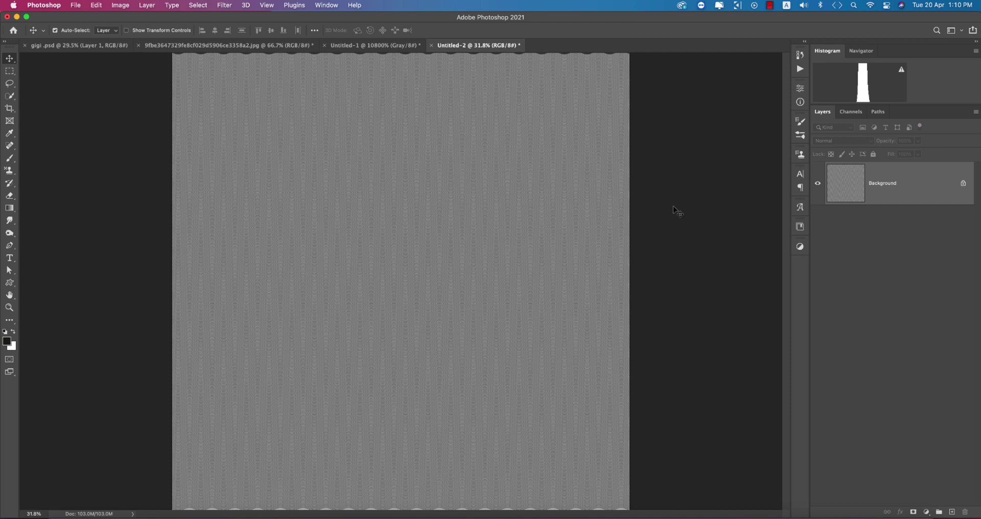
{"action": "key", "text": "super+a"}
{"action": "key", "text": "super+c"}
{"action": "key", "text": "super+d"}
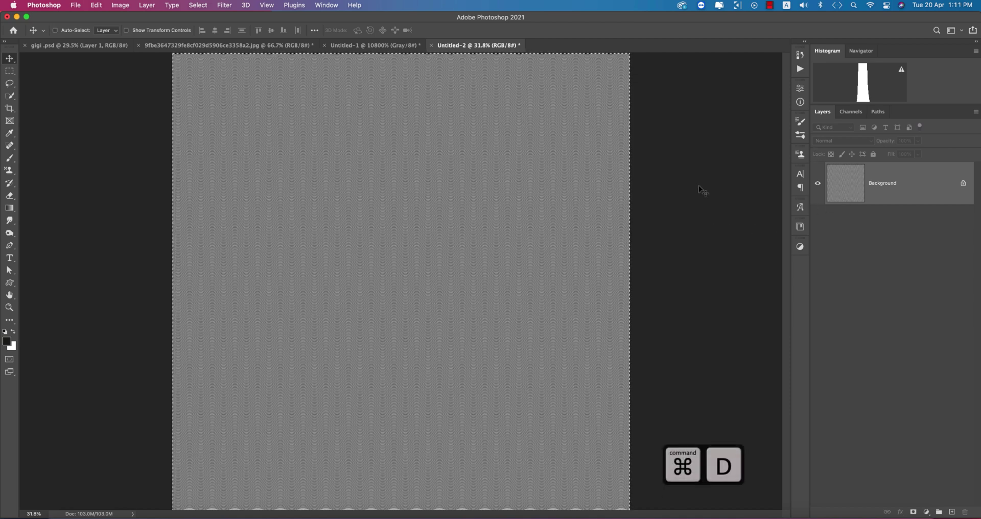
- Paste the texture into the portrait document and move it with Free Transform, unscaled, so its wavy edge falls outside the photo
{"action": "left_click", "coordinate": [243, 46]}
{"action": "key", "text": "super+v"}
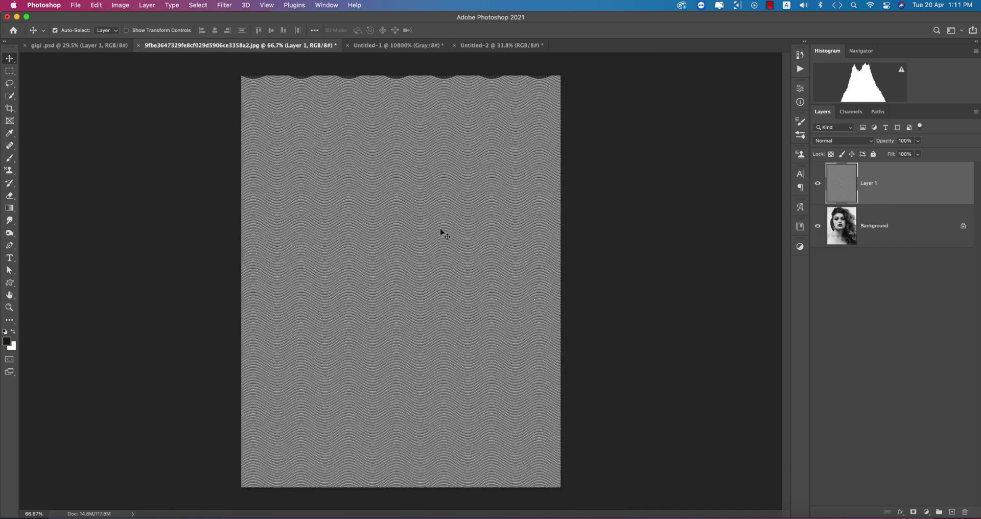
{"action": "key", "text": "super+t"}
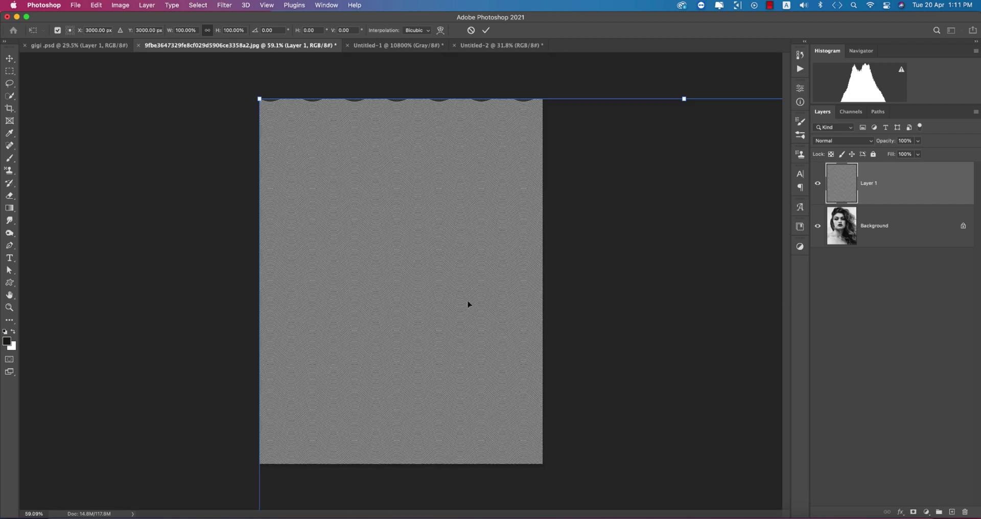
{"action": "left_click_drag", "start_coordinate": [468, 304], "coordinate": [351, 191]}
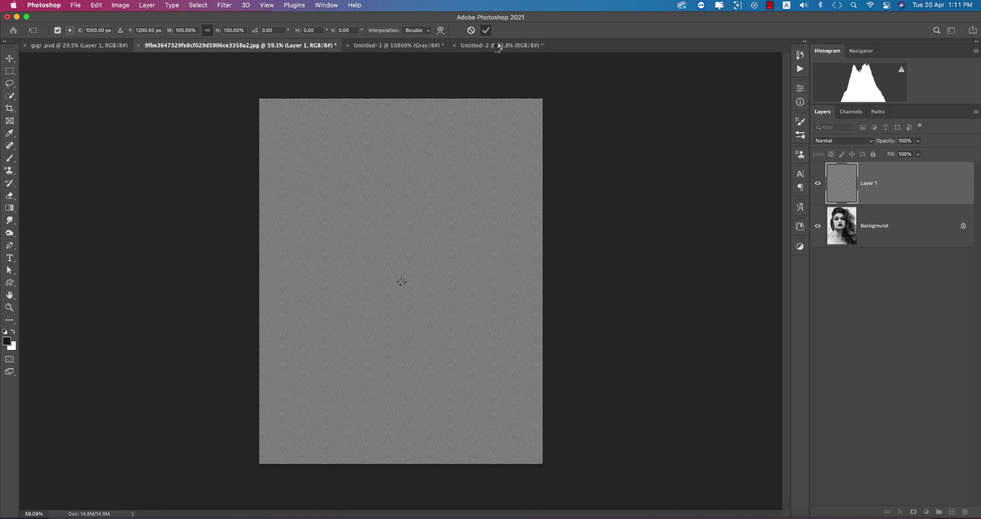
{"action": "left_click", "coordinate": [486, 30]}
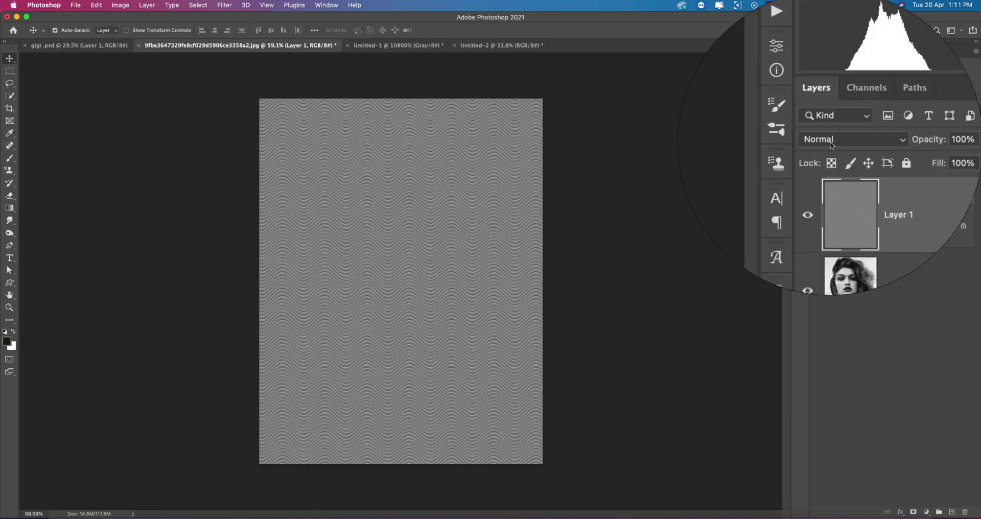
- Set the pasted texture layer's blend mode to Hard Mix
{"action": "left_click", "coordinate": [831, 142]}
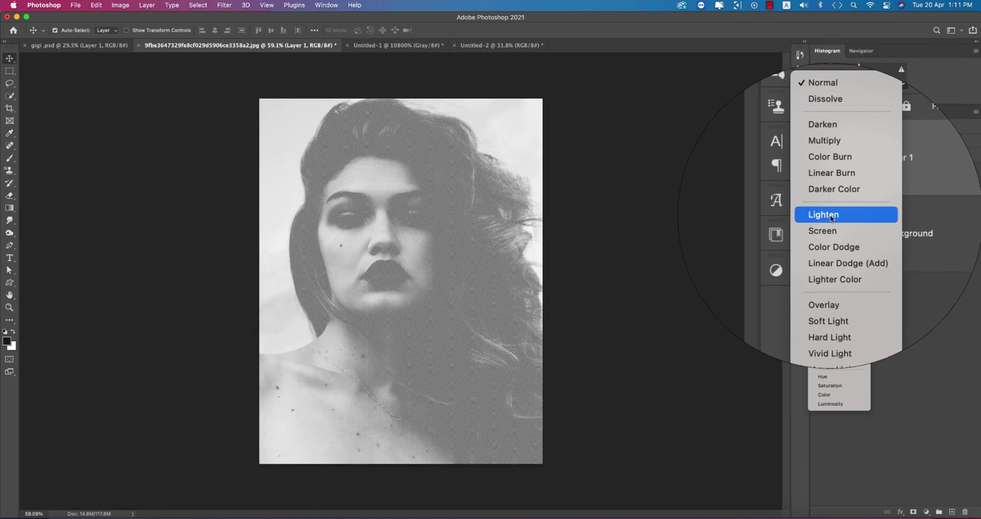
{"action": "left_click", "coordinate": [827, 321]}
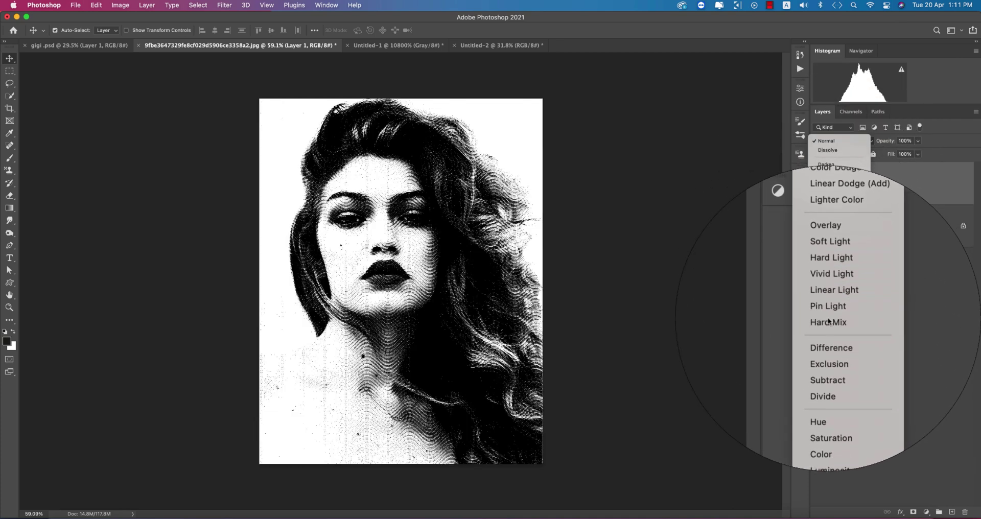
{"action": "scroll", "coordinate": [413, 240], "scroll_direction": "up", "scroll_amount": 5}
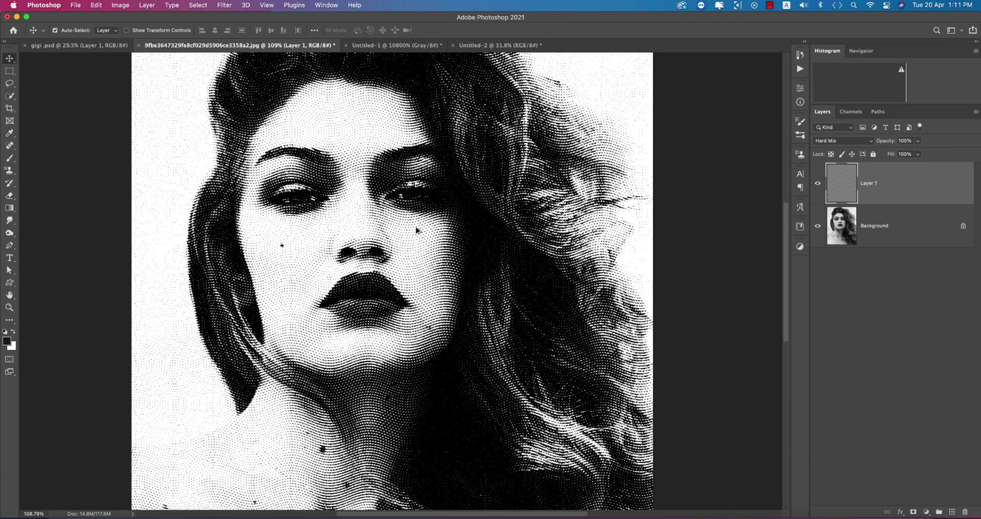
- Duplicate the Background portrait layer and rename the copy "clur"
{"action": "left_click", "coordinate": [907, 242]}
{"action": "key", "text": "super+j"}
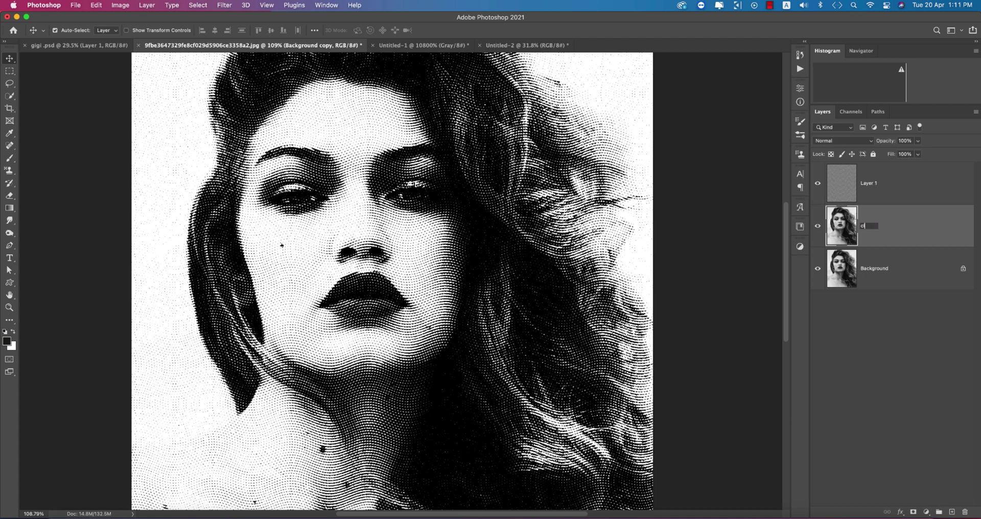
{"action": "left_click", "coordinate": [915, 231]}
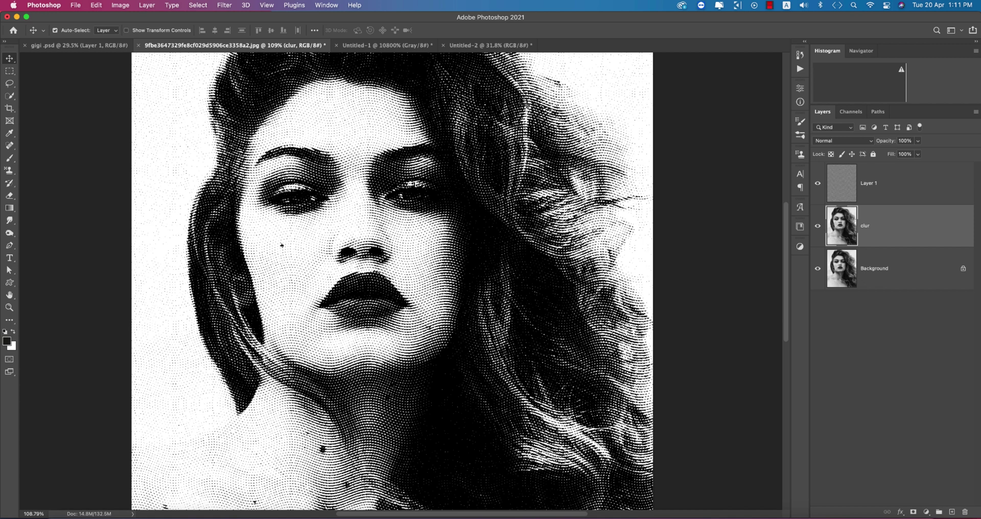
- Apply the Oil Paint filter to the clur layer with Stylization, Cleanliness and Scale at 10.0
{"action": "left_click", "coordinate": [224, 5]}
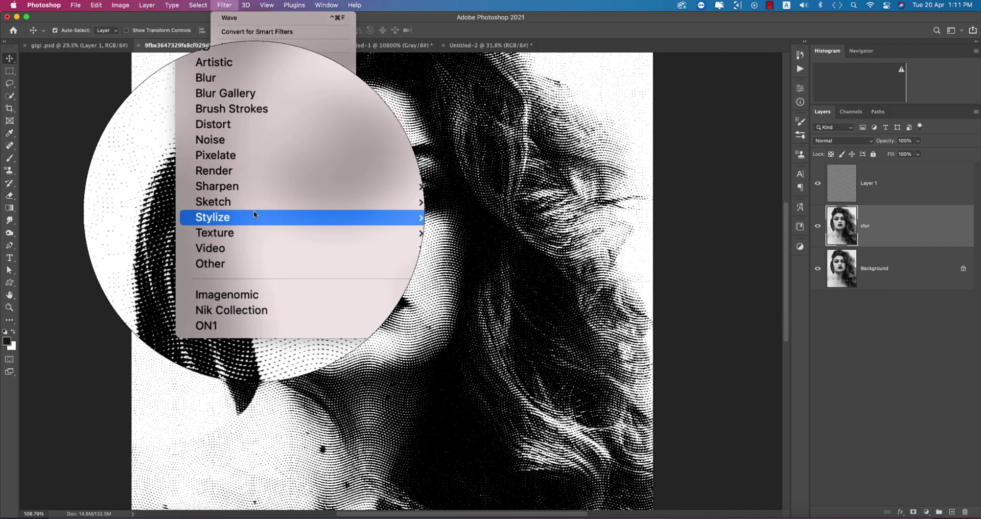
{"action": "mouse_move", "coordinate": [255, 209]}
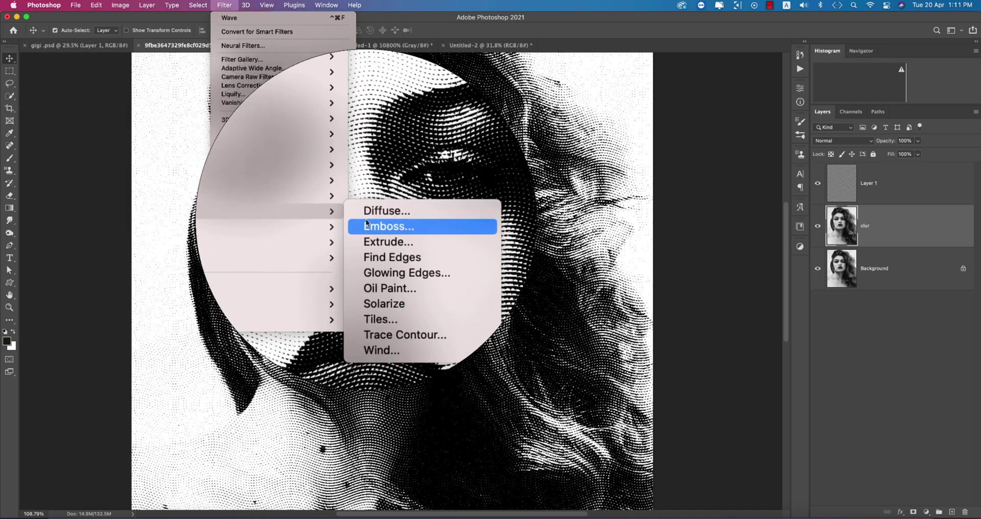
{"action": "left_click", "coordinate": [383, 256]}
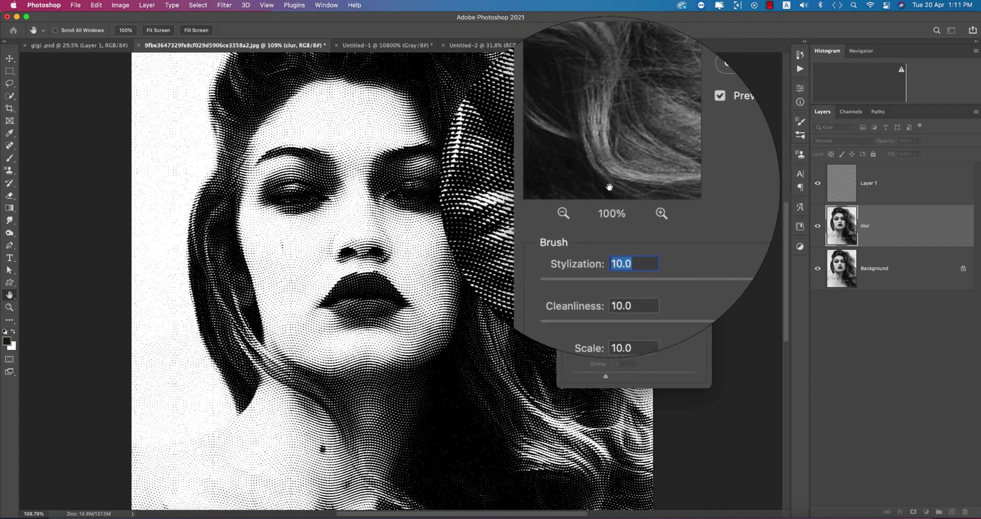
{"action": "left_click", "coordinate": [684, 104]}
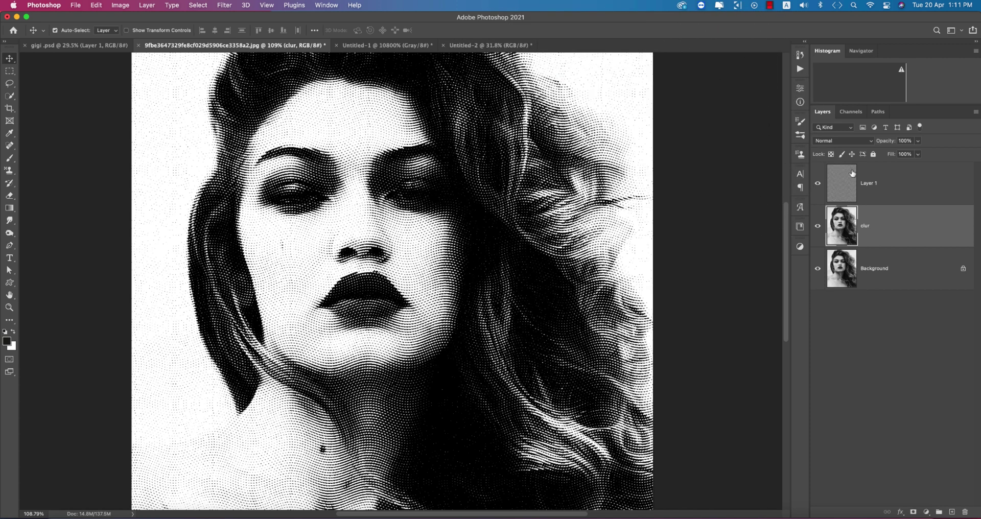
- Add a Brightness/Contrast adjustment directly above the texture layer and adjust it
{"action": "left_click", "coordinate": [897, 189]}
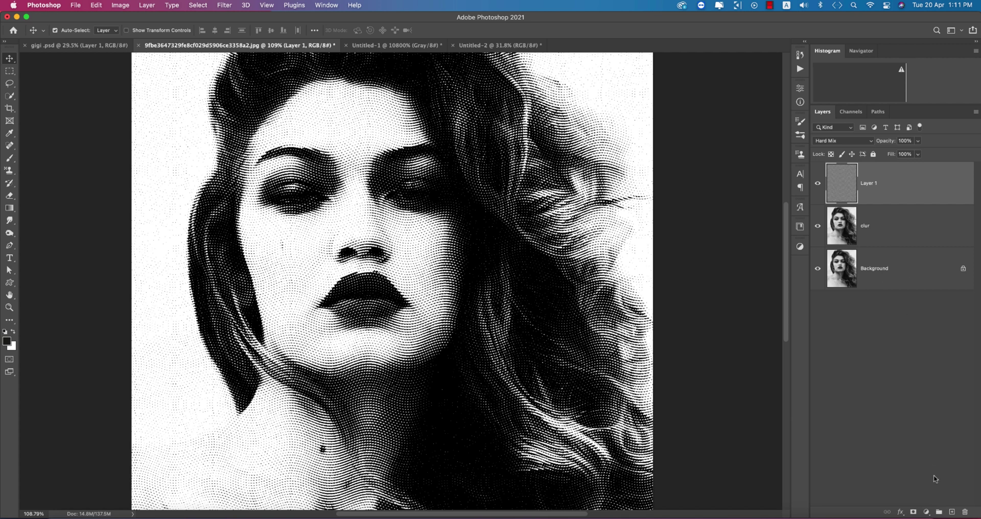
{"action": "left_click", "coordinate": [926, 512]}
{"action": "left_click", "coordinate": [940, 332]}
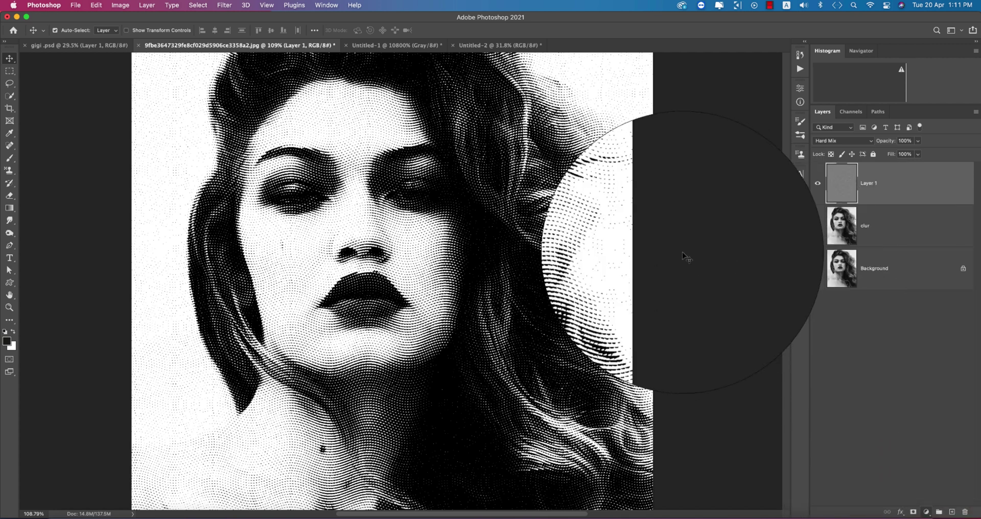
{"action": "mouse_move", "coordinate": [734, 144]}
{"action": "left_mouse_down"}
{"action": "mouse_move", "coordinate": [702, 142]}
{"action": "mouse_move", "coordinate": [775, 164]}
{"action": "mouse_move", "coordinate": [733, 160]}
{"action": "left_mouse_up"}
{"action": "left_click", "coordinate": [774, 83]}
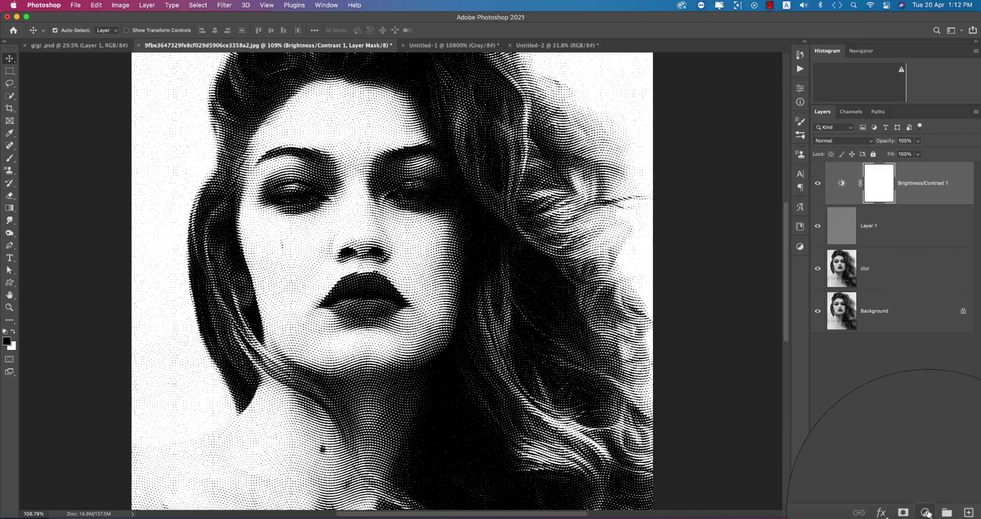
- Add a Levels adjustment on top with black input 109 and midtones 1.11, and a second Brightness/Contrast adjustment directly above Background
{"action": "left_click", "coordinate": [925, 512]}
{"action": "left_click", "coordinate": [923, 342]}
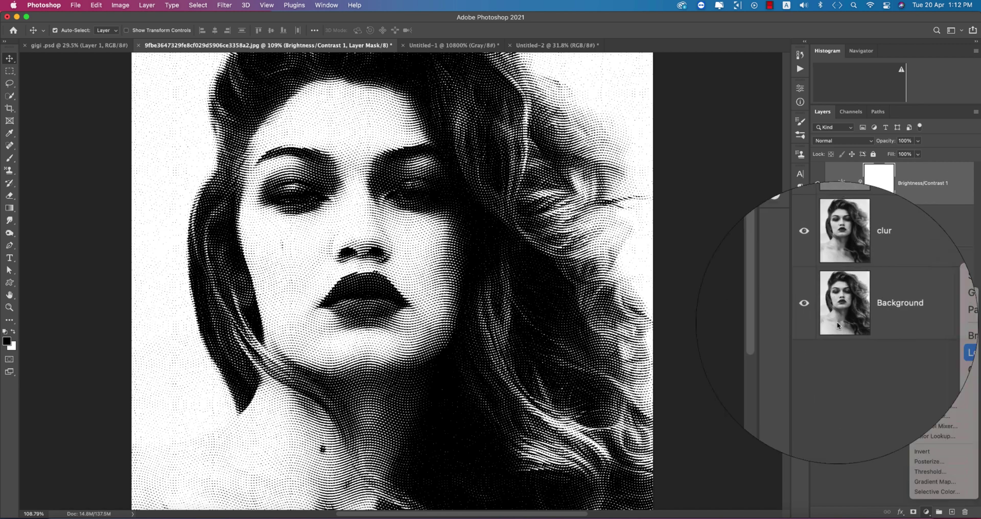
{"action": "left_click_drag", "start_coordinate": [690, 186], "coordinate": [755, 187]}
{"action": "left_click", "coordinate": [775, 85]}
{"action": "key", "text": "super+0"}
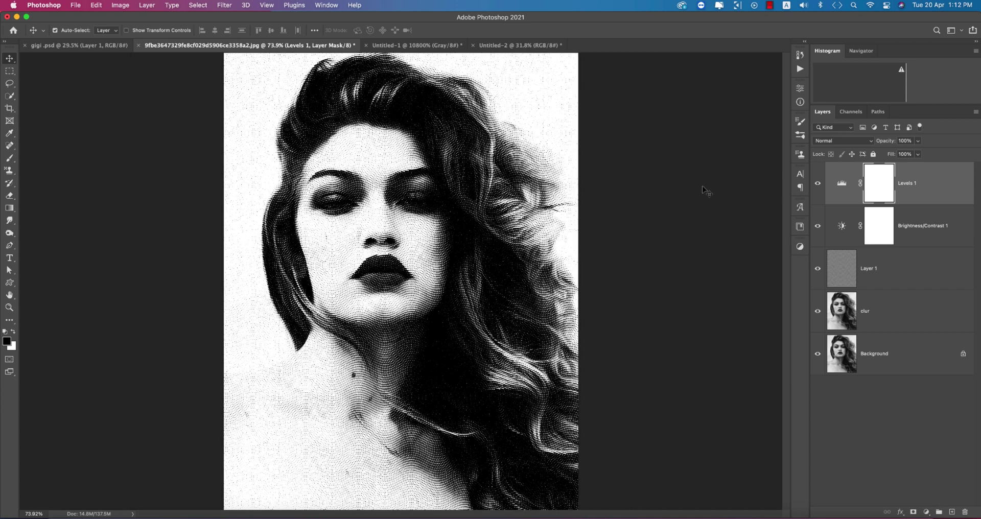
{"action": "left_click_drag", "start_coordinate": [866, 340], "coordinate": [866, 343]}
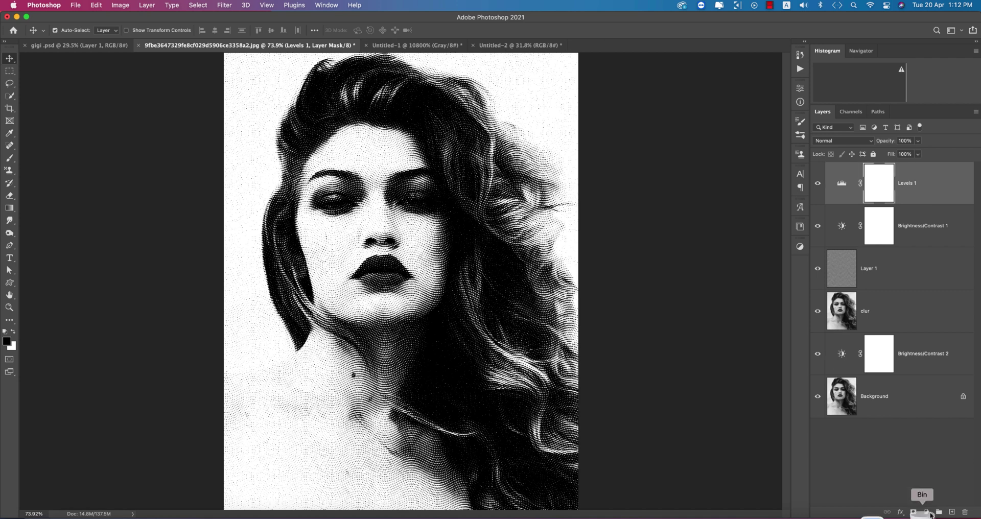
- Add a Gradient Map adjustment using the dark-blue-to-cyan preset from the Blues group and set its blend mode to Lighter Color
{"action": "left_click", "coordinate": [927, 513]}
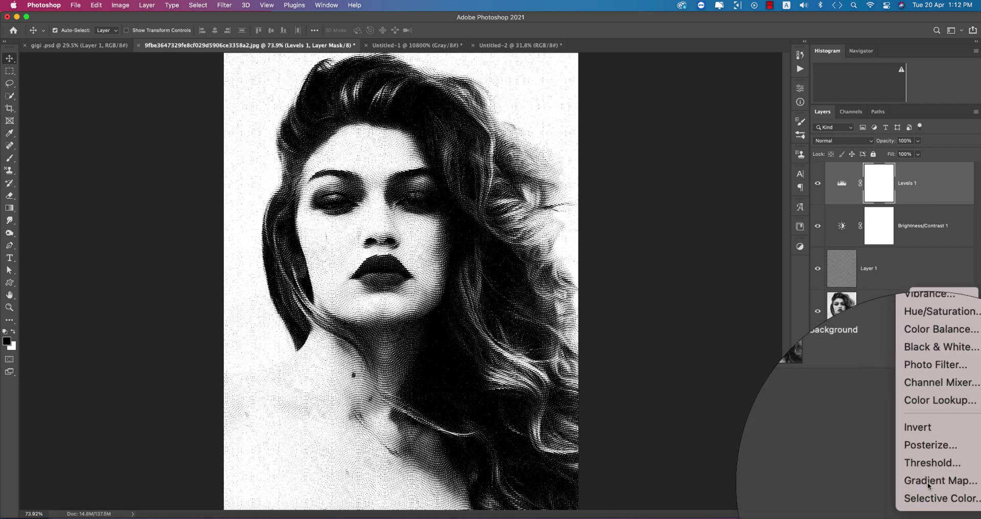
{"action": "left_click", "coordinate": [928, 485]}
{"action": "left_click", "coordinate": [706, 121]}
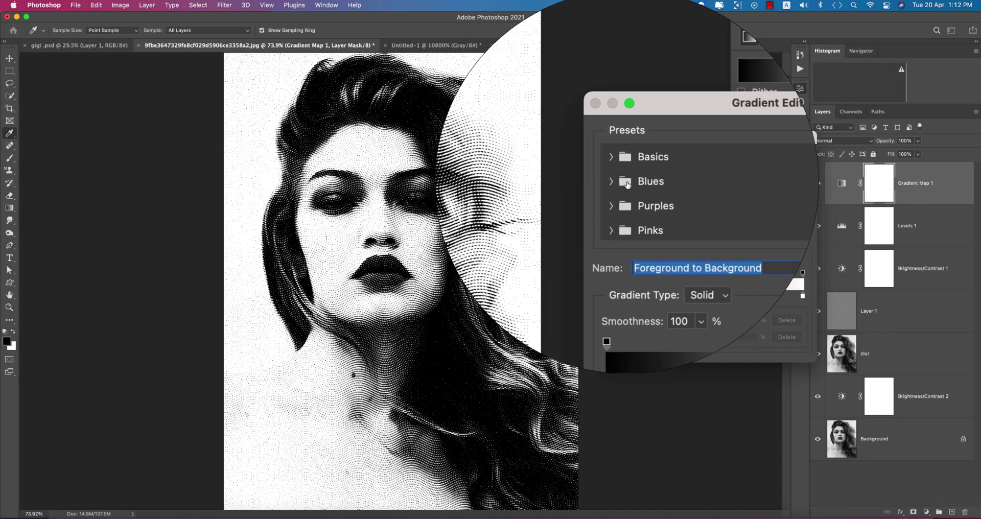
{"action": "left_click", "coordinate": [627, 185]}
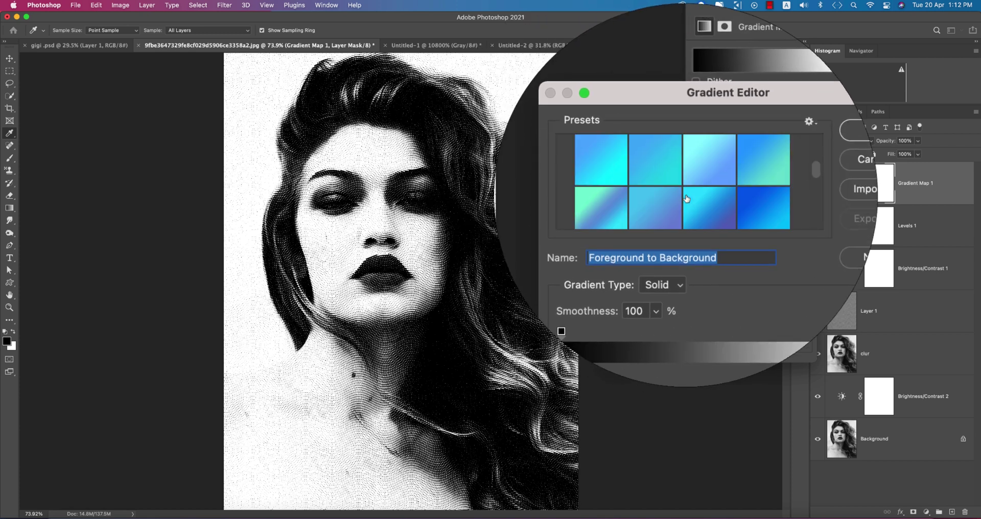
{"action": "left_click", "coordinate": [742, 205]}
{"action": "left_click", "coordinate": [783, 158]}
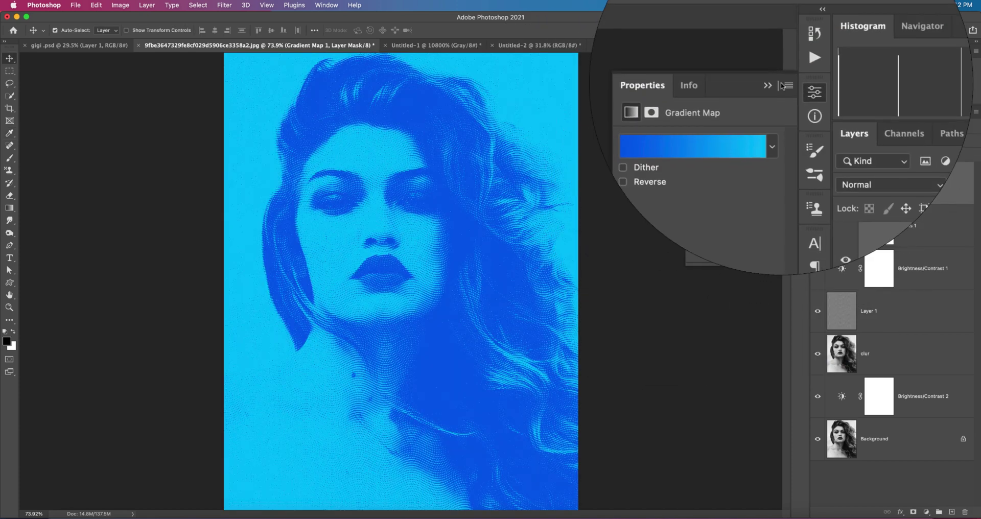
{"action": "left_click", "coordinate": [765, 84]}
{"action": "left_click", "coordinate": [827, 128]}
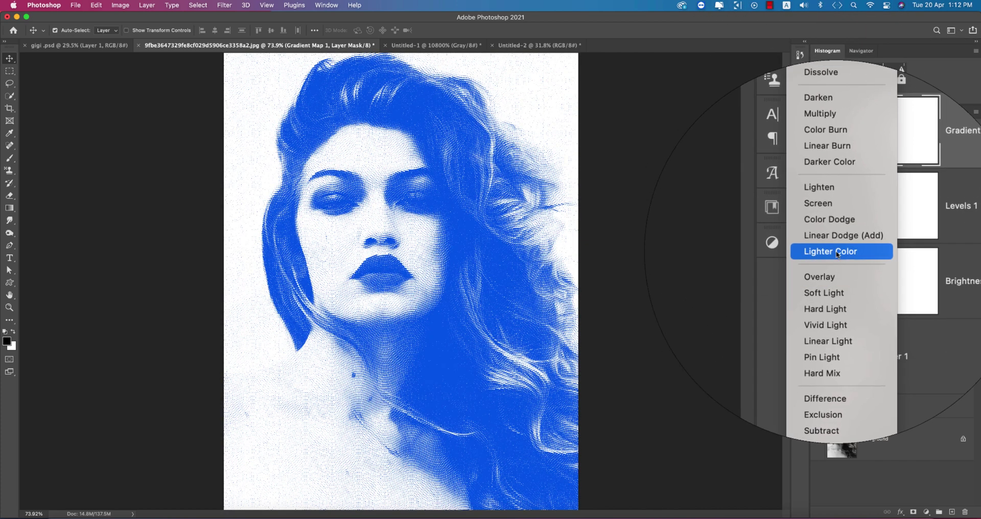
{"action": "left_click", "coordinate": [836, 255]}
- Place the Gradient Map beneath the Levels layer, and set the Levels black input to 202 and midtones to 0.33
{"action": "left_click_drag", "start_coordinate": [919, 127], "coordinate": [920, 242]}
{"action": "double_click", "coordinate": [840, 183]}
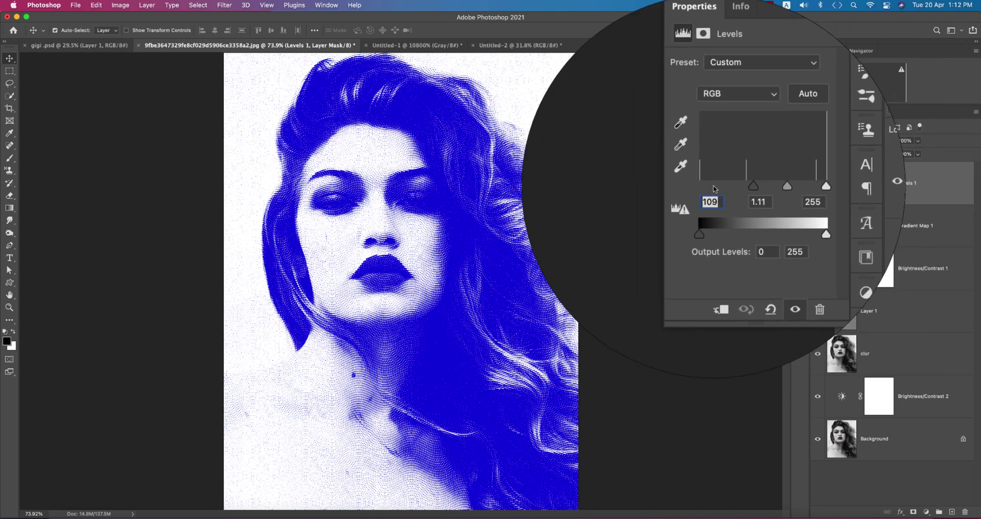
{"action": "left_click_drag", "start_coordinate": [739, 184], "coordinate": [772, 188]}
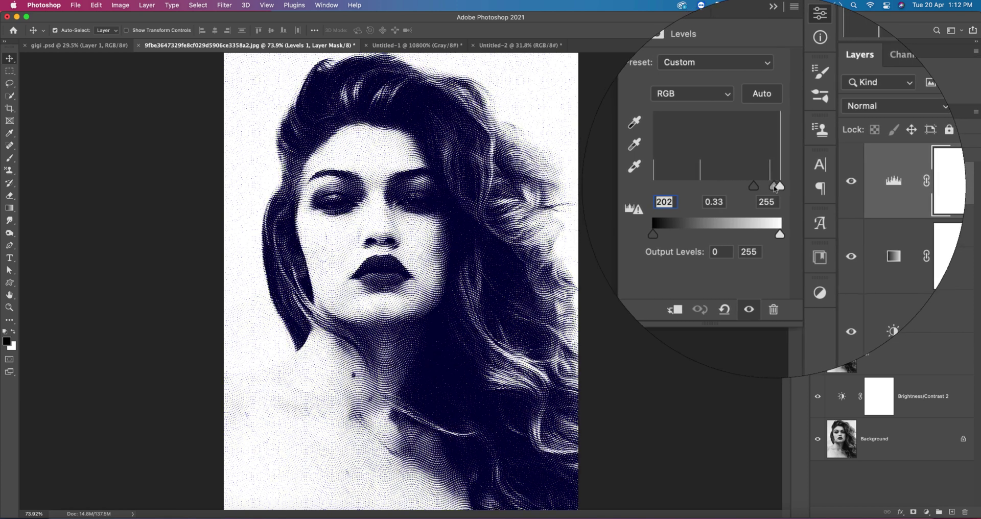
{"action": "left_click", "coordinate": [774, 85]}
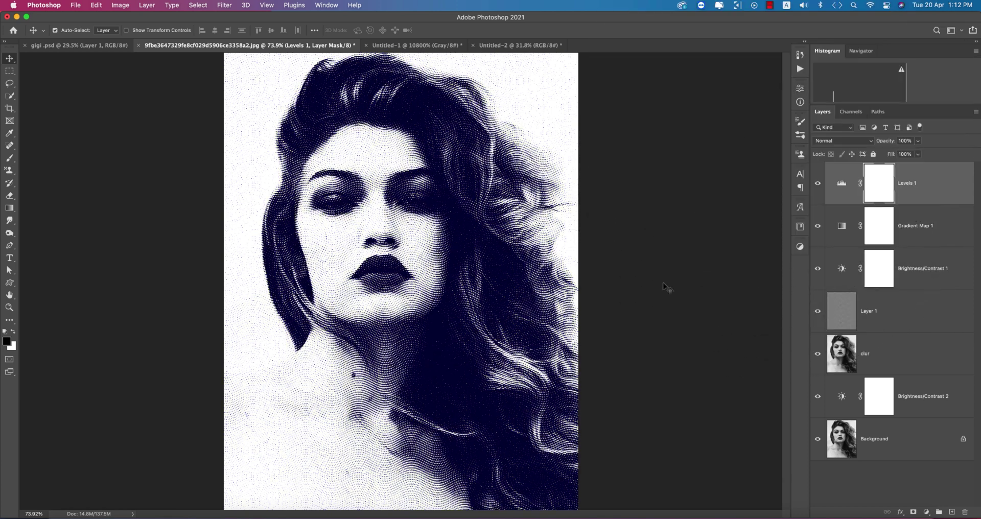
- Examine the engraved portrait, deselect its layers and switch to the gigi.psd document for comparison
{"action": "scroll", "coordinate": [539, 351], "scroll_direction": "down", "scroll_amount": 2}
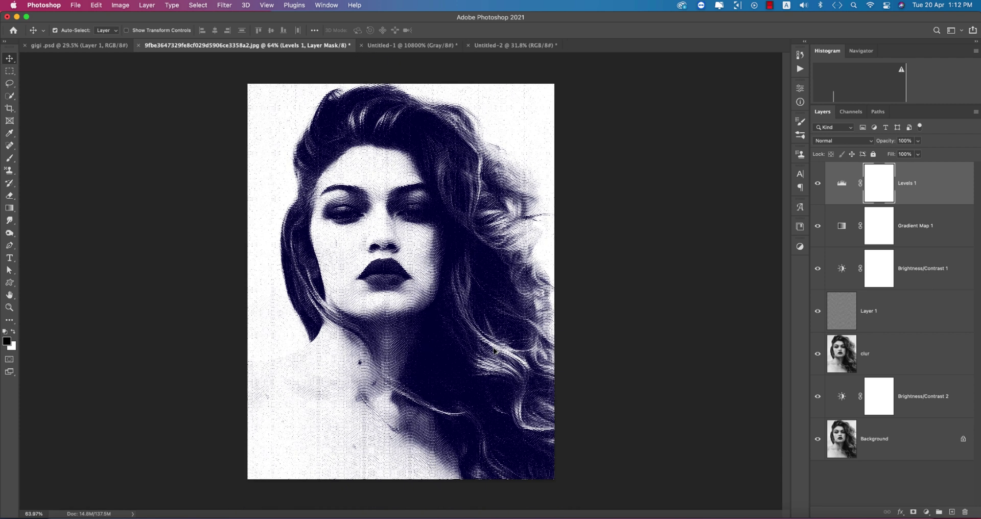
{"action": "scroll", "coordinate": [494, 352], "scroll_direction": "up", "scroll_amount": 1}
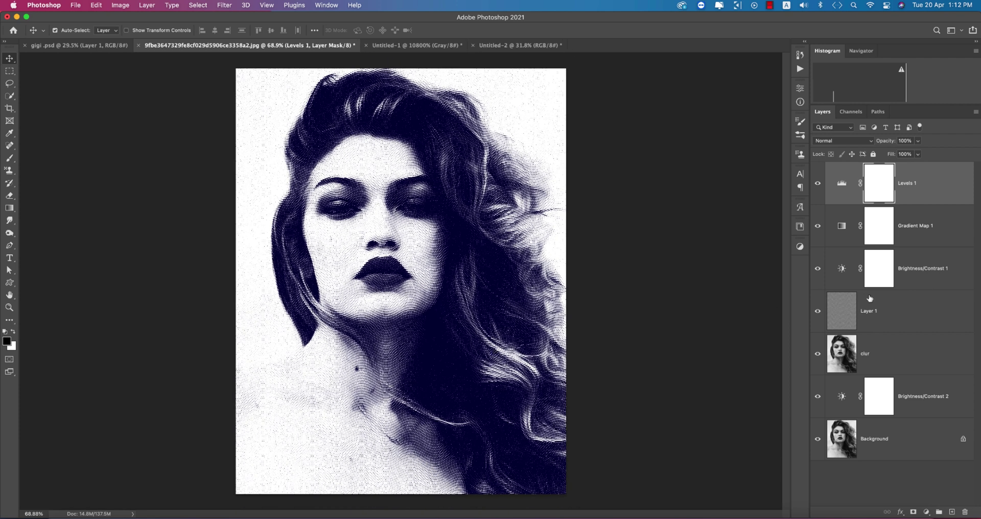
{"action": "left_click", "coordinate": [186, 97]}
{"action": "left_click", "coordinate": [103, 50]}
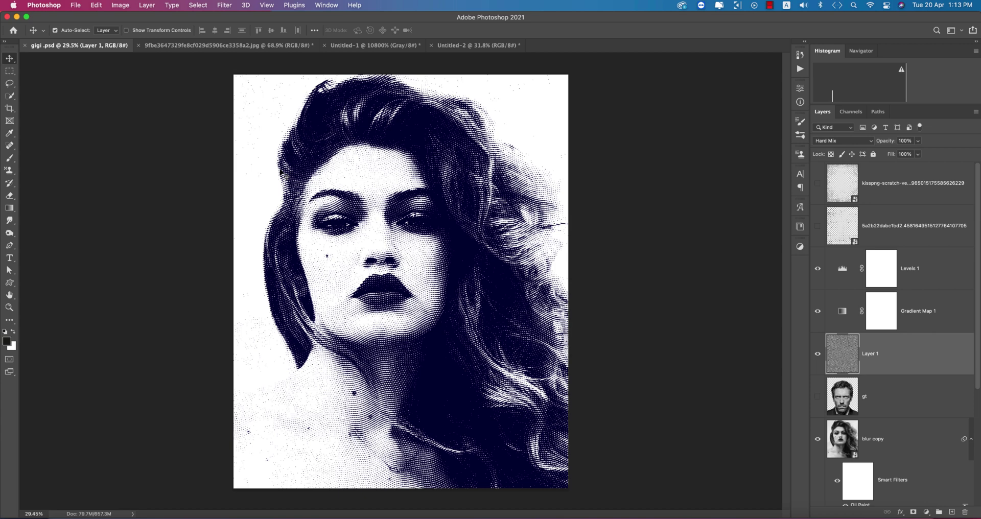